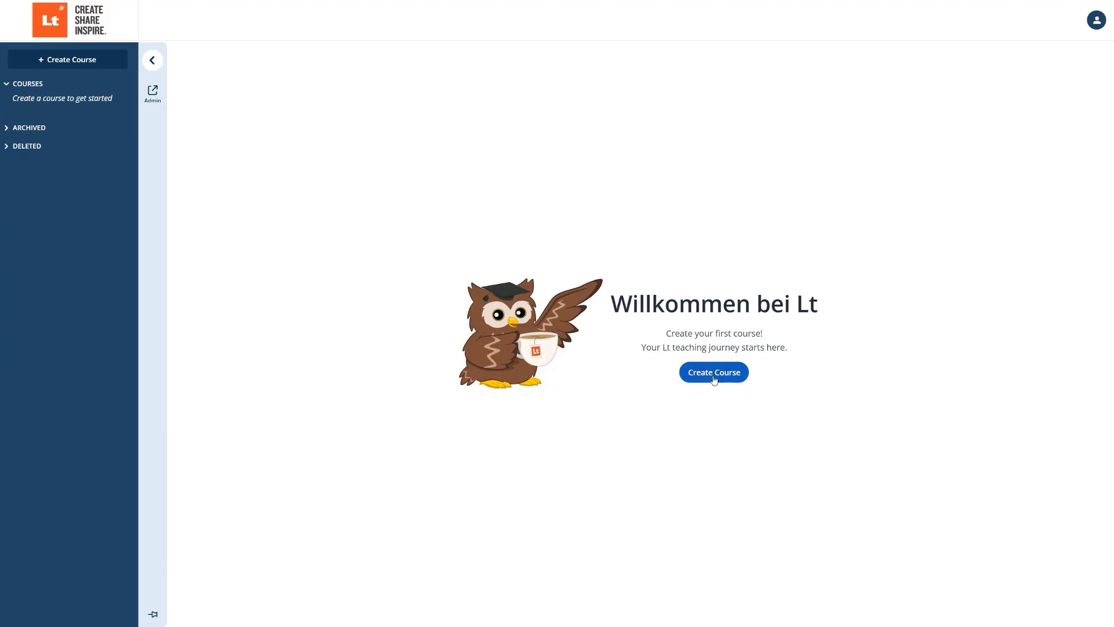
Create a course named Physiology 101 with the course code PHYS101.
{"action": "left_click", "coordinate": [92, 65]}
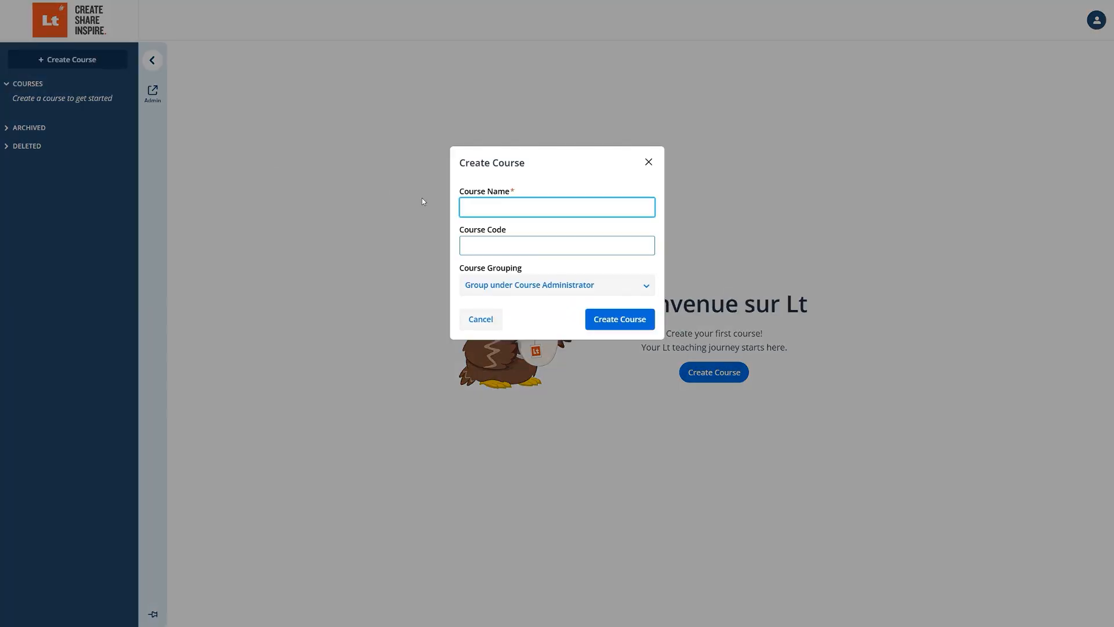
{"action": "type", "text": "Physiology 101"}
{"action": "key", "text": "Tab"}
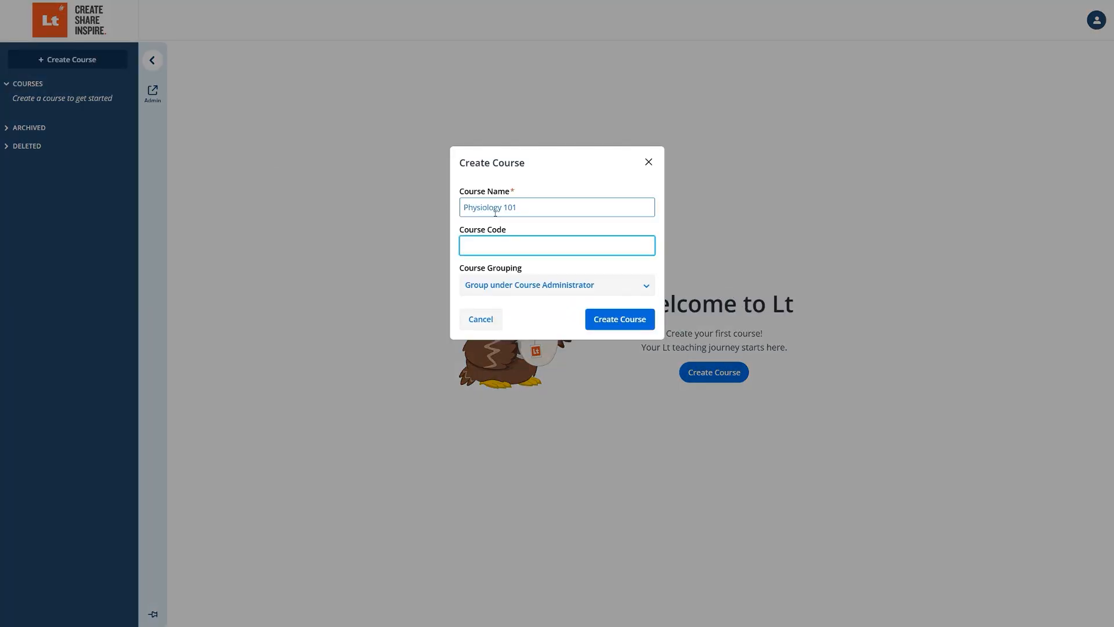
{"action": "type", "text": "PHYS101"}
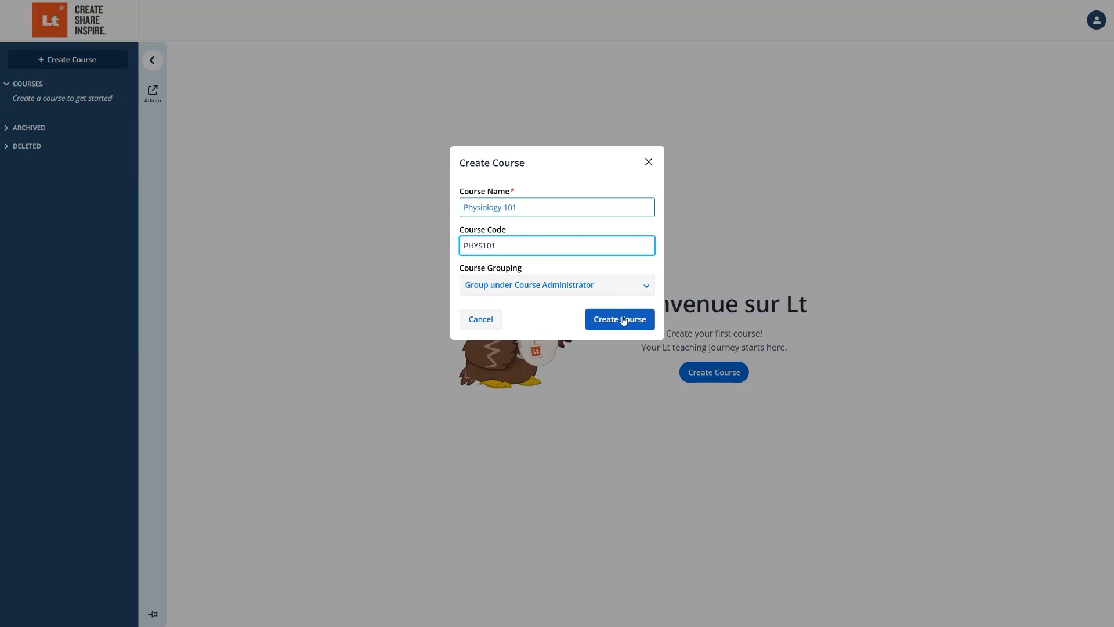
{"action": "left_click", "coordinate": [624, 321]}
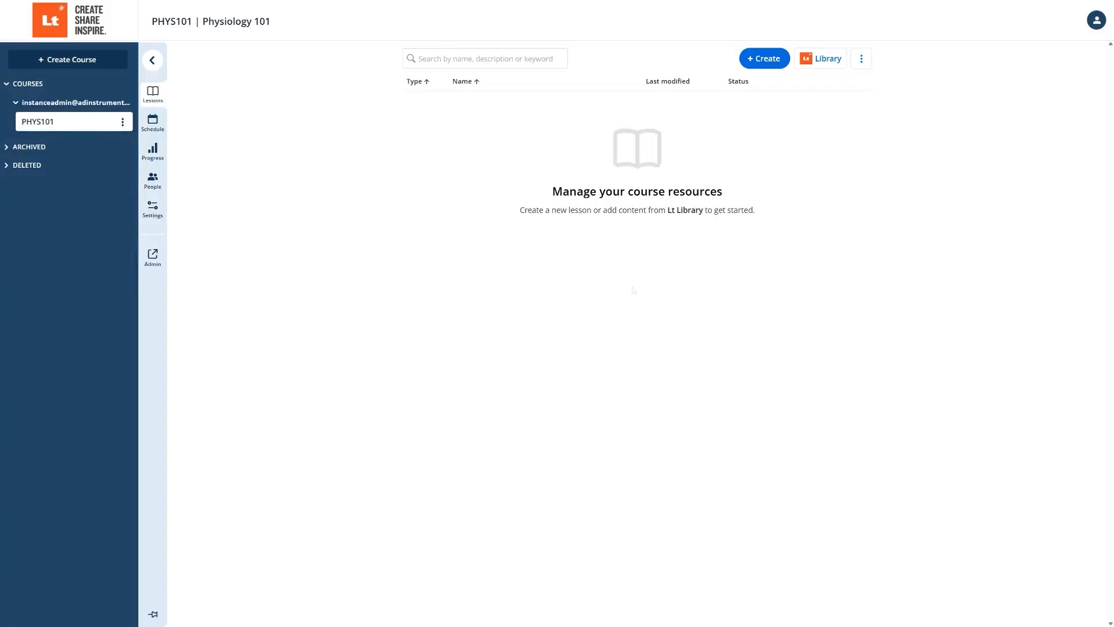
In the course settings, set Example Data for sampling panels to On by default.
{"action": "left_click", "coordinate": [157, 211]}
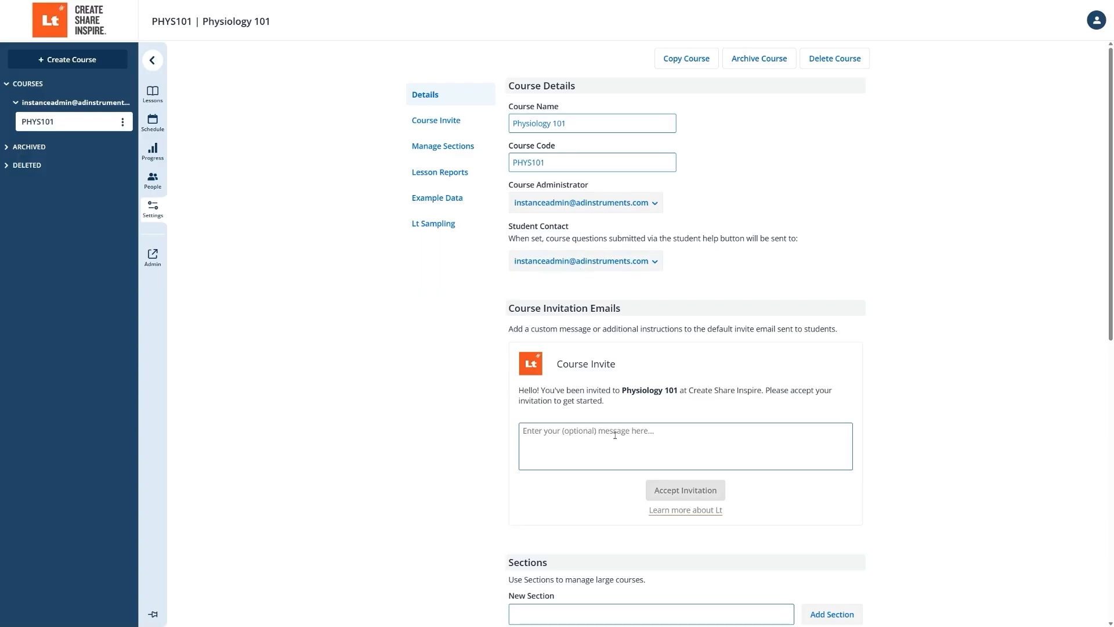
{"action": "scroll", "coordinate": [671, 432], "scroll_direction": "down", "scroll_amount": 3}
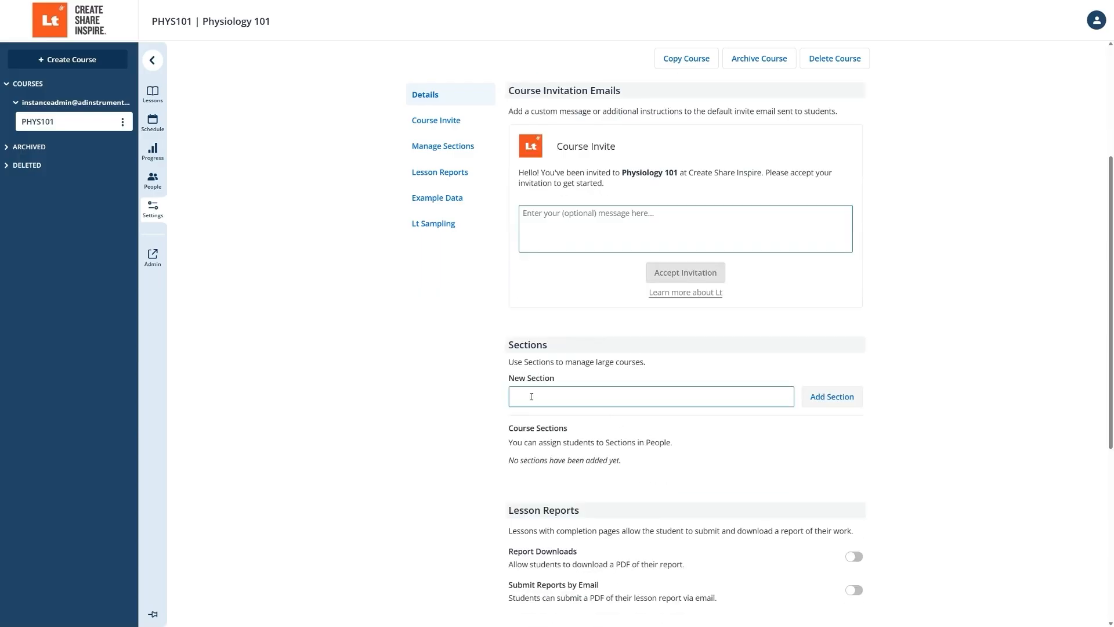
{"action": "scroll", "coordinate": [829, 400], "scroll_direction": "down", "scroll_amount": 5}
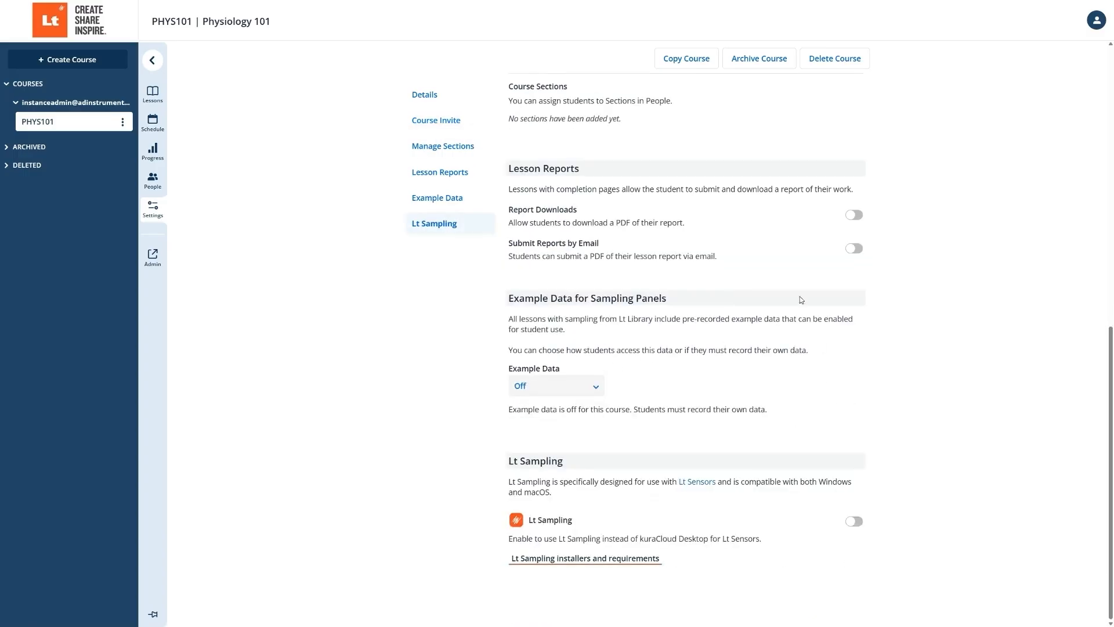
{"action": "left_click", "coordinate": [586, 390]}
{"action": "left_click", "coordinate": [571, 418]}
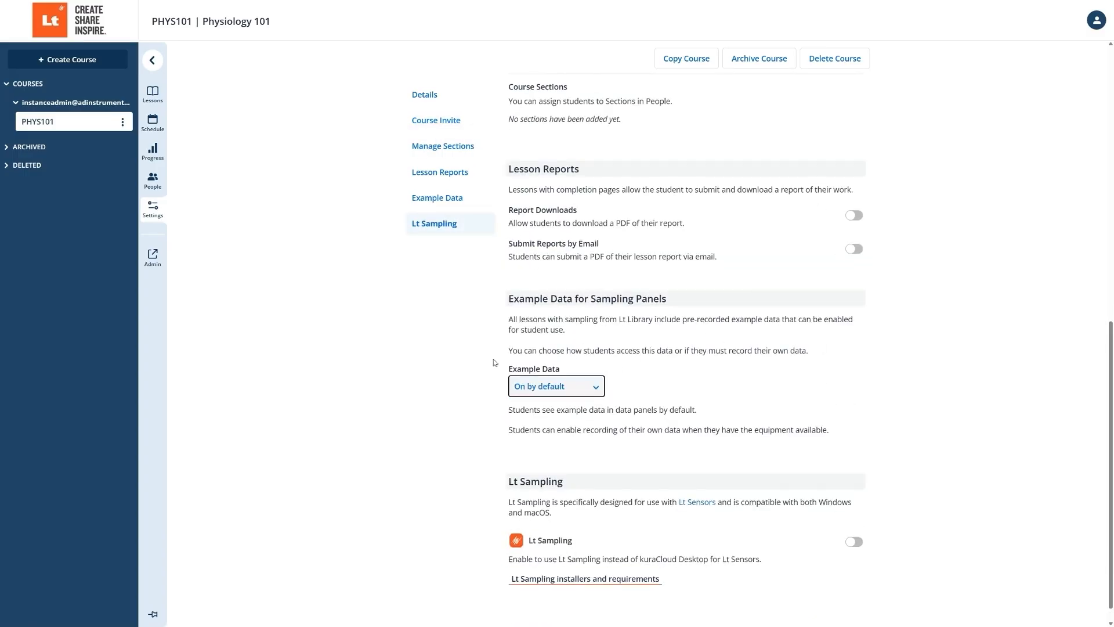
{"action": "scroll", "coordinate": [724, 512], "scroll_direction": "down", "scroll_amount": 1}
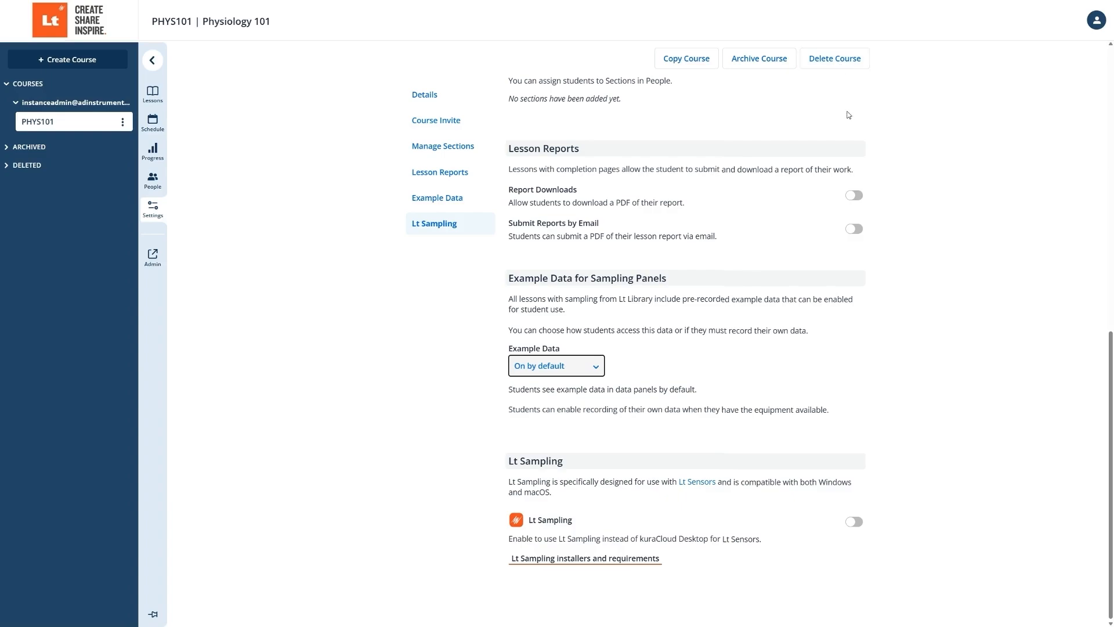
Return to the course's lessons, open the Lt Library and search it for "endo".
{"action": "left_click", "coordinate": [153, 96]}
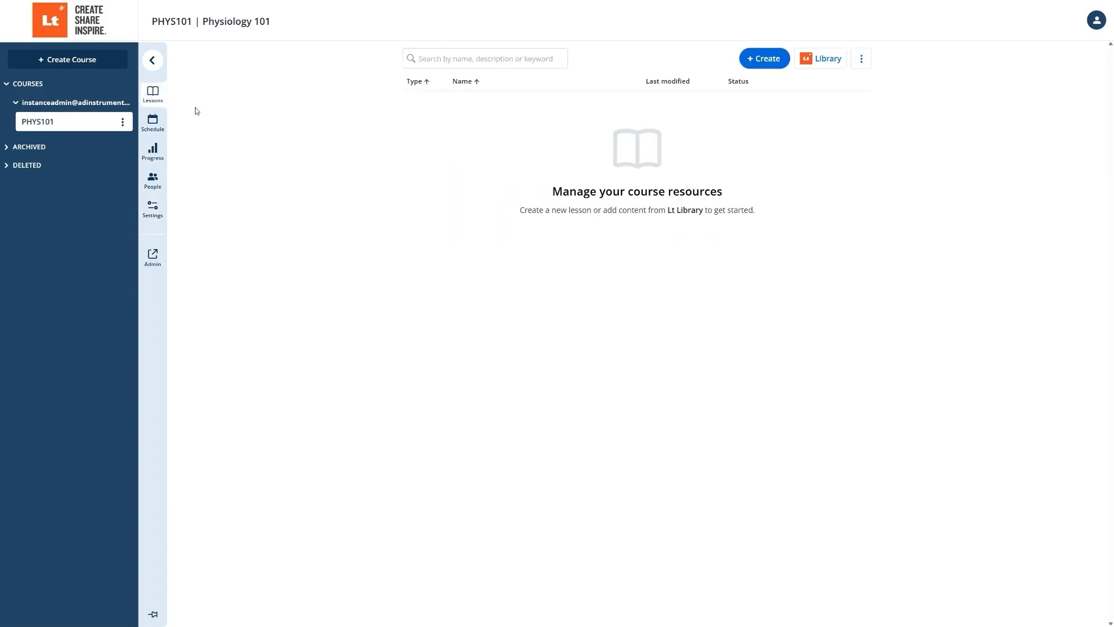
{"action": "left_click", "coordinate": [762, 58]}
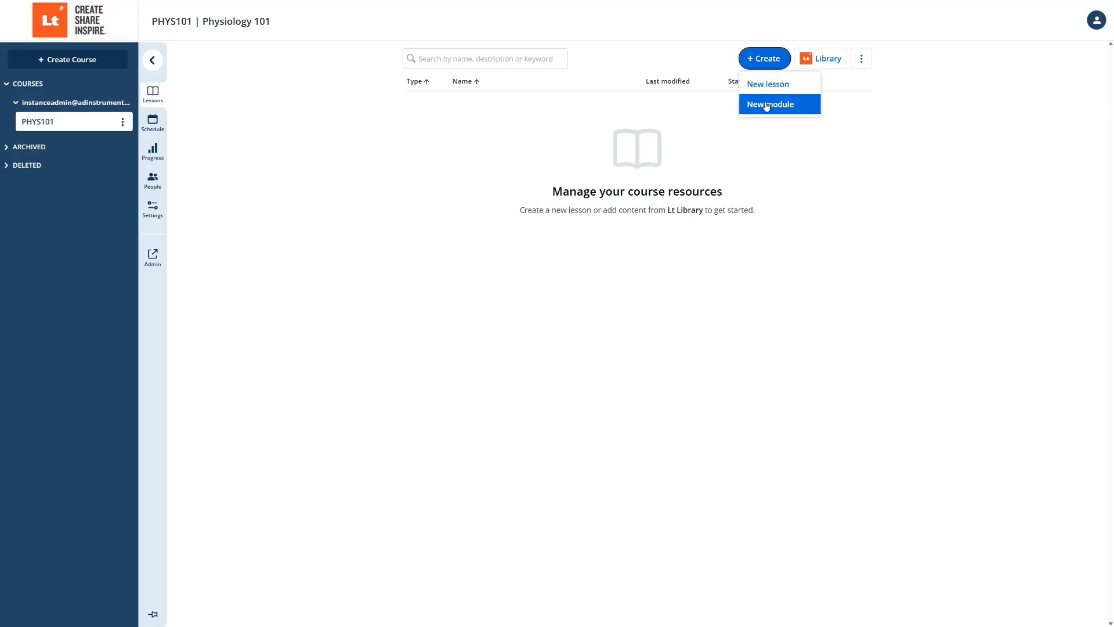
{"action": "left_click", "coordinate": [813, 60]}
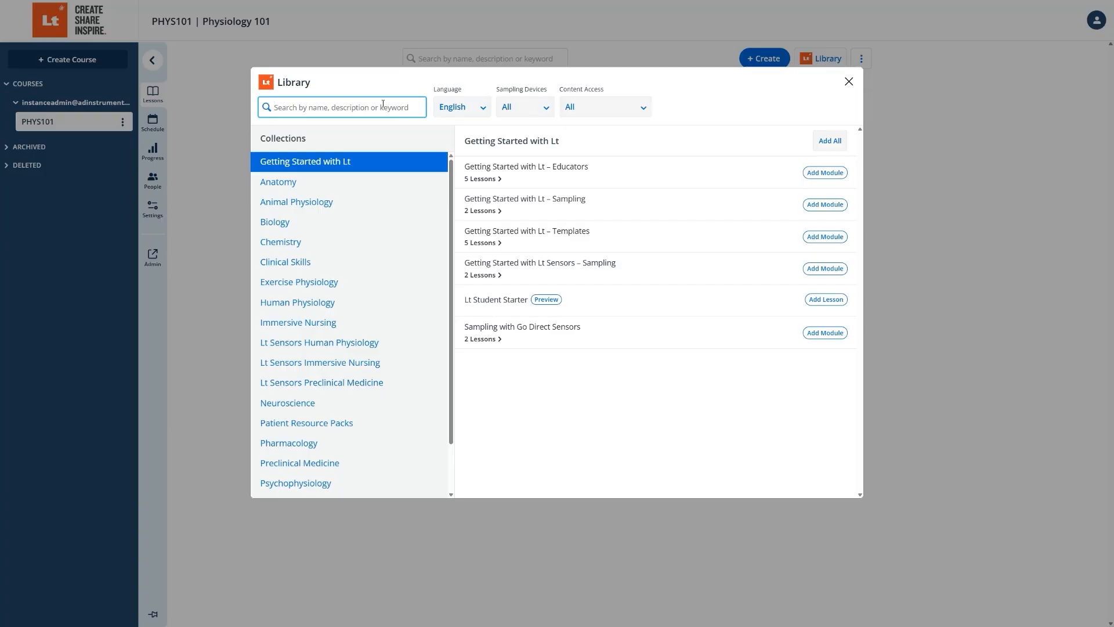
{"action": "type", "text": "endo"}
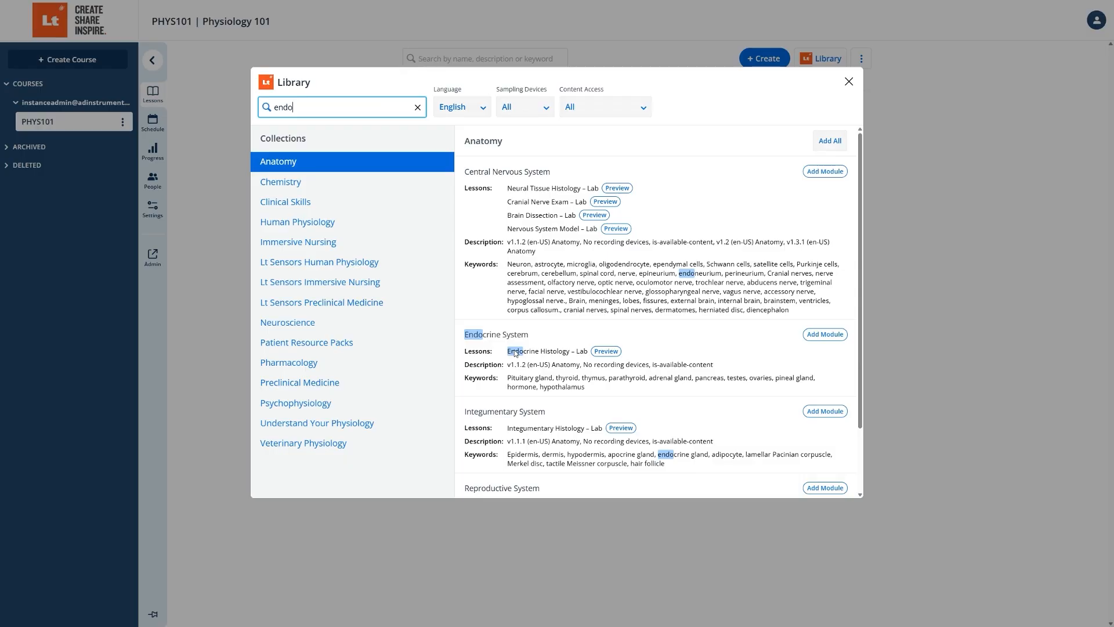
Preview the Endocrine Histology – Lab lesson and try its organ labelling question by placing the Testes label and checking the answer.
{"action": "left_click", "coordinate": [604, 352]}
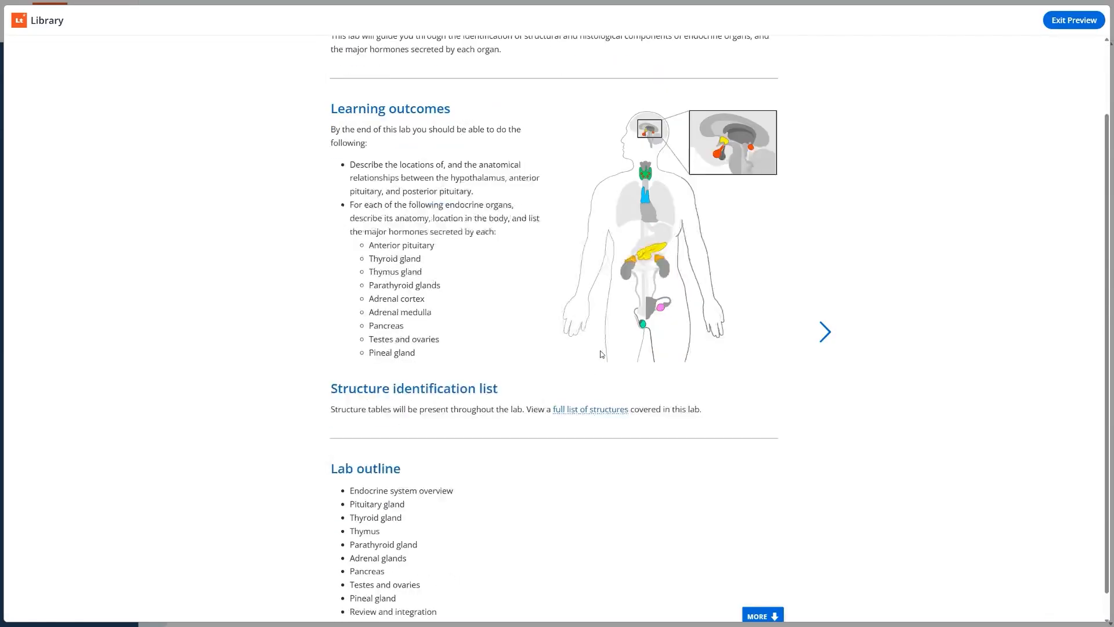
{"action": "left_click", "coordinate": [825, 332]}
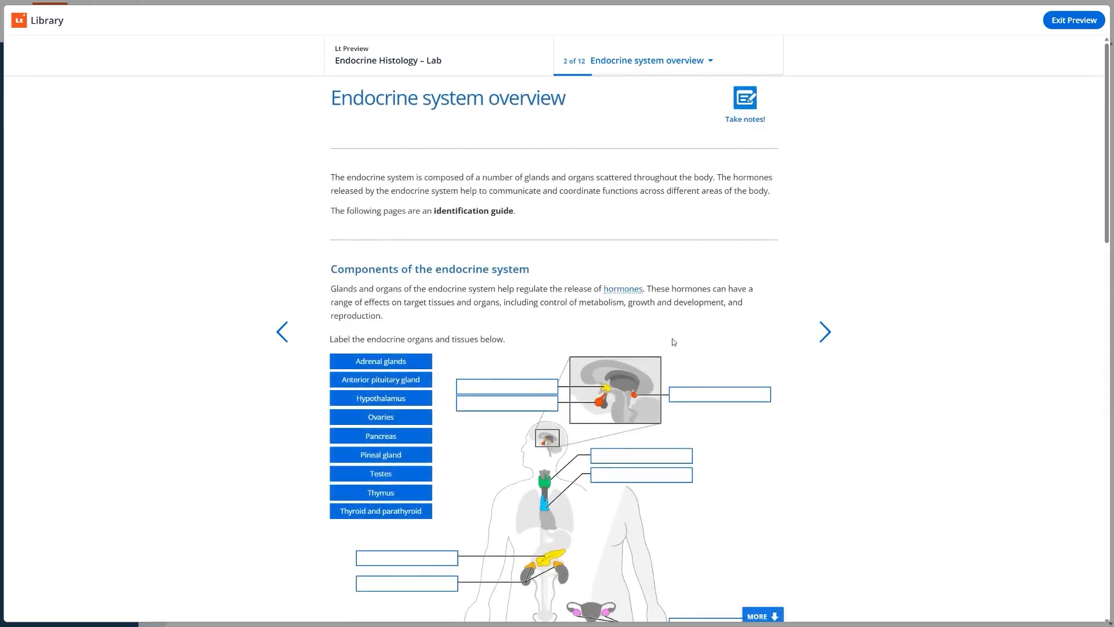
{"action": "scroll", "coordinate": [479, 335], "scroll_direction": "down", "scroll_amount": 4}
{"action": "left_click_drag", "start_coordinate": [382, 253], "coordinate": [413, 423]}
{"action": "left_click", "coordinate": [725, 464]}
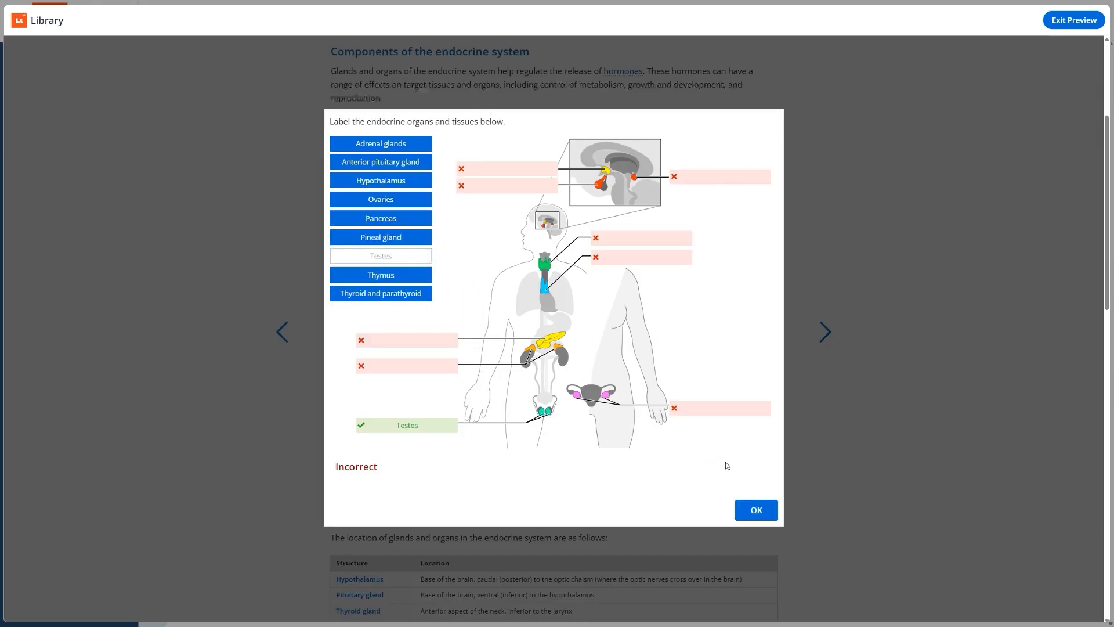
{"action": "left_click", "coordinate": [743, 510]}
Look through the previewed lesson's following pages up to Parathyroid gland, and exit the preview.
{"action": "left_click", "coordinate": [824, 339]}
{"action": "left_click", "coordinate": [823, 339]}
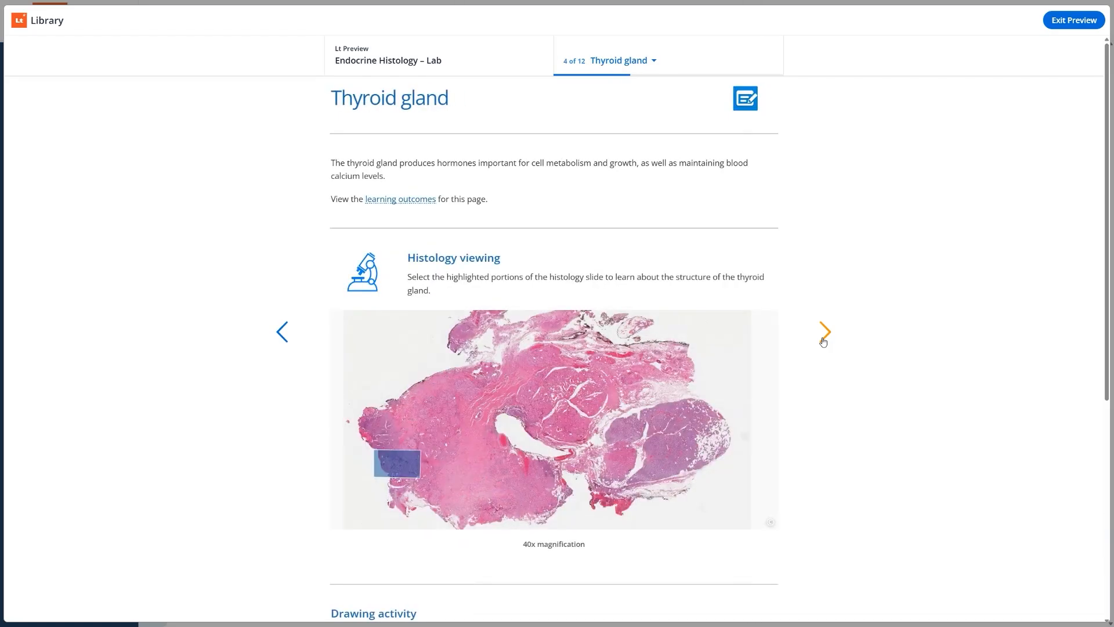
{"action": "left_click", "coordinate": [824, 339]}
{"action": "left_click", "coordinate": [823, 339]}
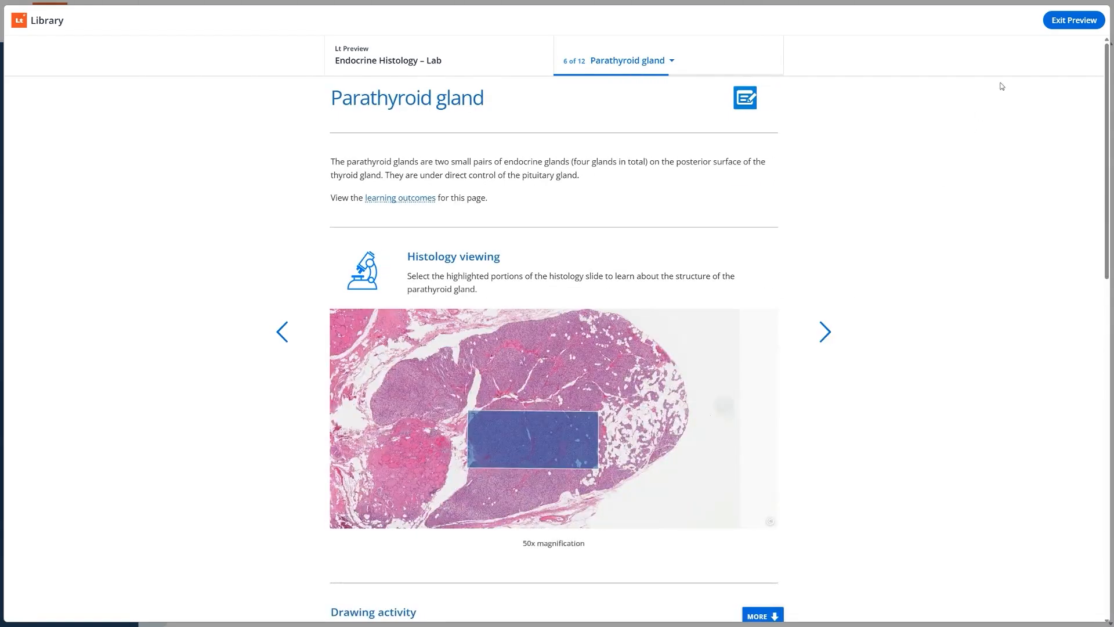
{"action": "left_click", "coordinate": [1061, 21]}
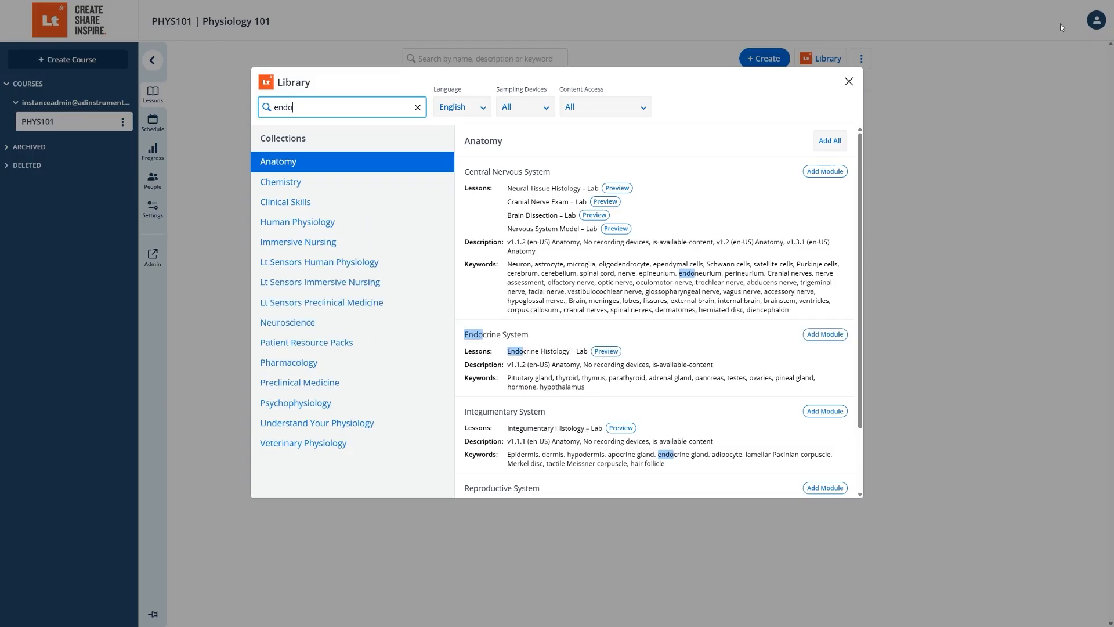
Add the Endocrine System module from Anatomy and the Muscle and EMG module from Lt Sensors Human Physiology to the course.
{"action": "left_click", "coordinate": [818, 334]}
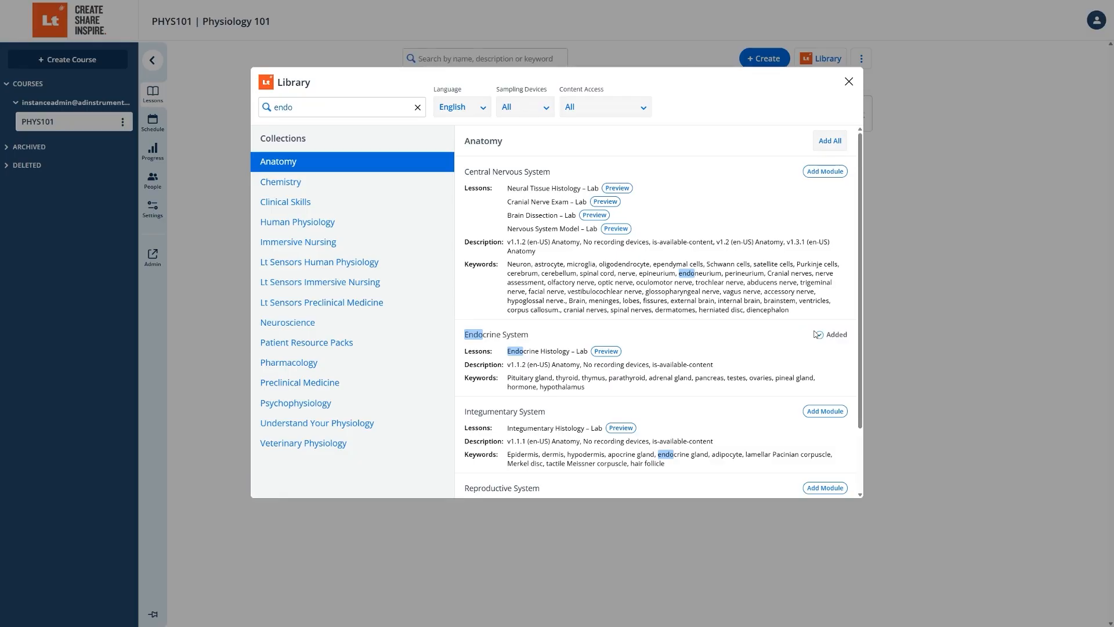
{"action": "left_click", "coordinate": [417, 107]}
{"action": "left_click", "coordinate": [378, 343]}
{"action": "scroll", "coordinate": [577, 356], "scroll_direction": "down", "scroll_amount": 5}
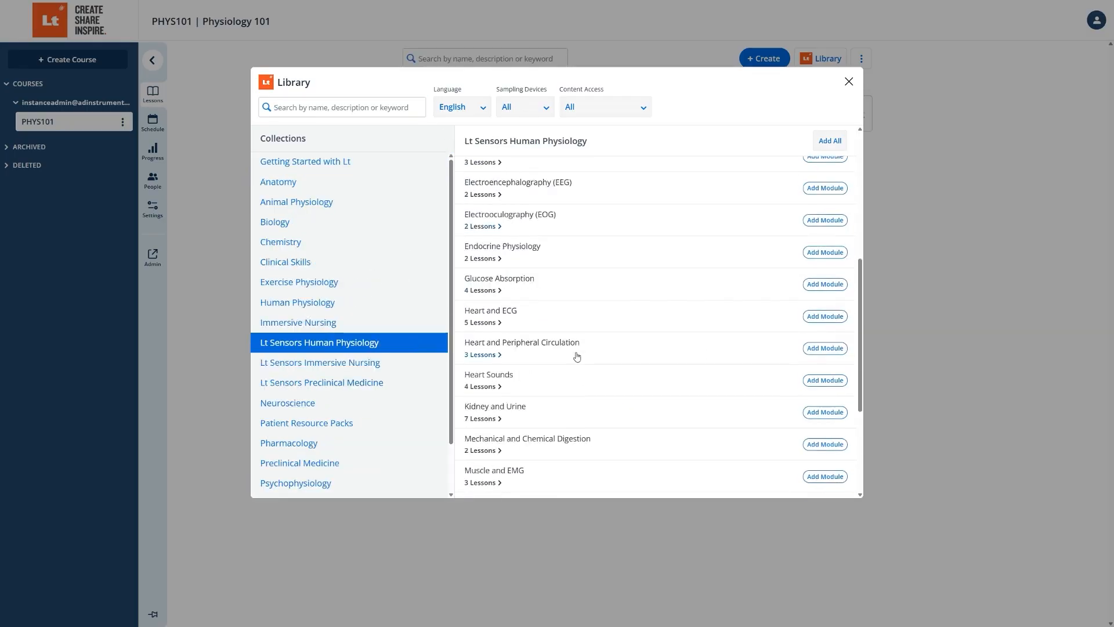
{"action": "scroll", "coordinate": [577, 356], "scroll_direction": "down", "scroll_amount": 2}
{"action": "left_click", "coordinate": [823, 348]}
{"action": "left_click", "coordinate": [848, 83]}
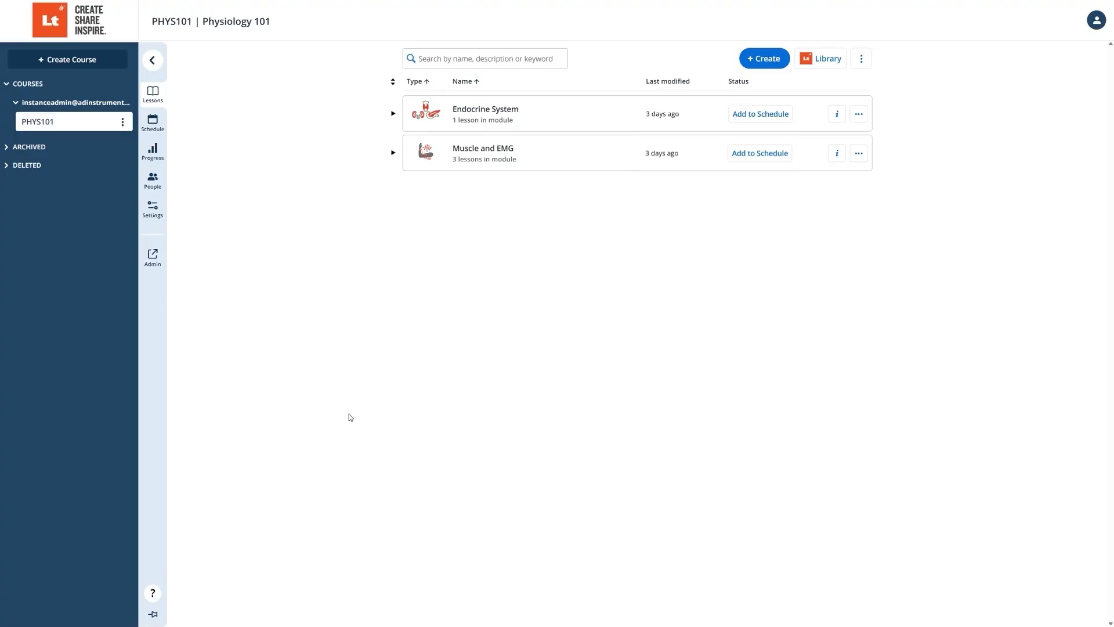
Look through the Essentials topics of the Feature Guide and close the guide.
{"action": "left_click", "coordinate": [152, 592]}
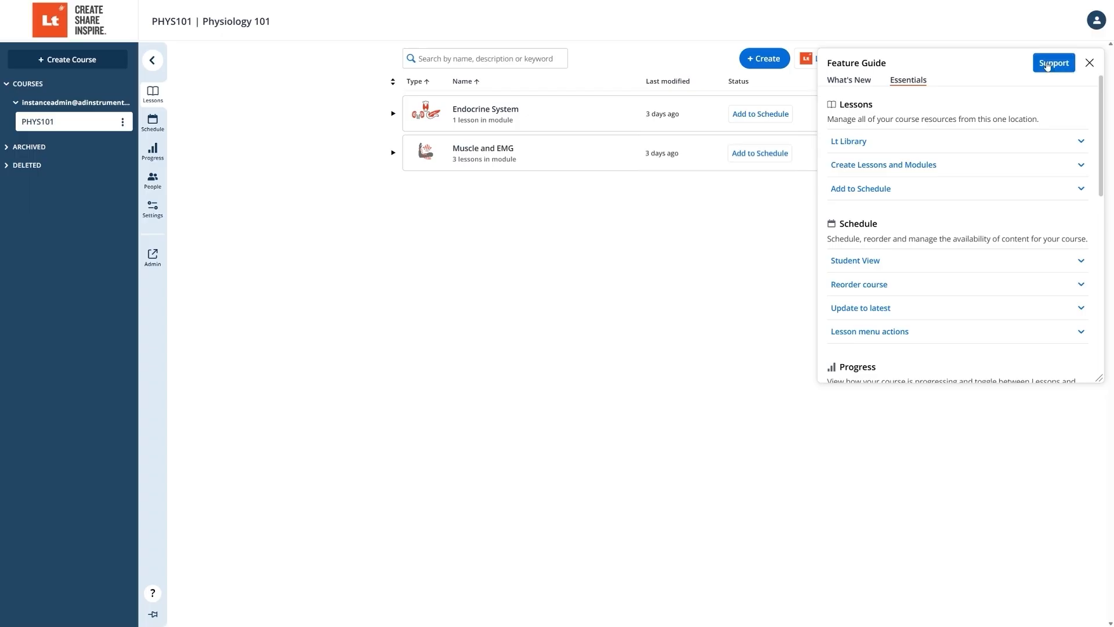
{"action": "scroll", "coordinate": [1020, 128], "scroll_direction": "down", "scroll_amount": 10}
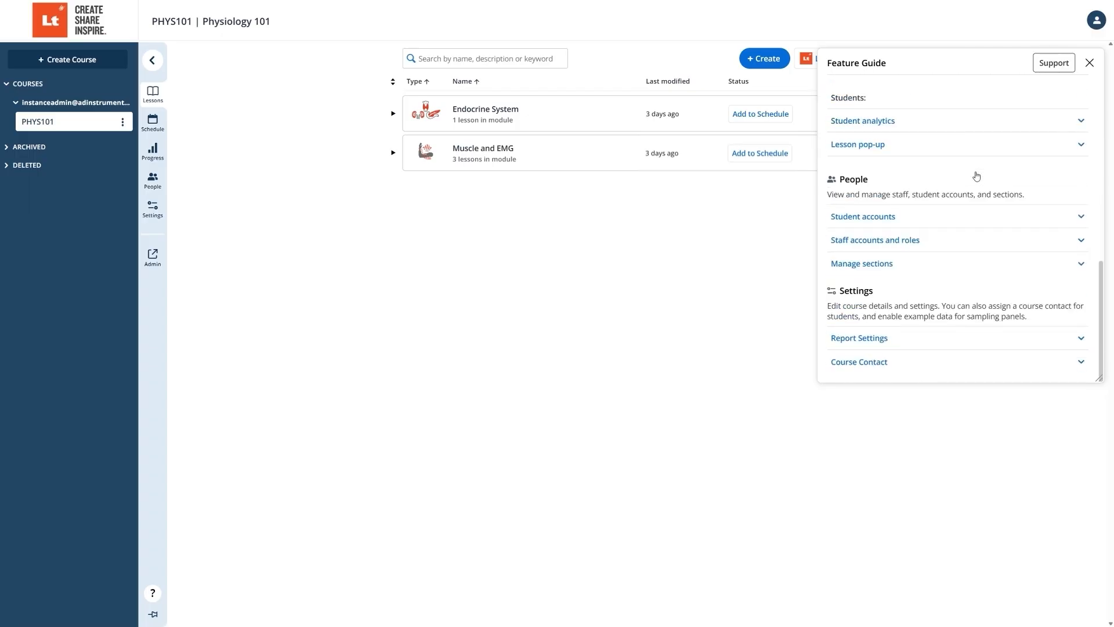
{"action": "left_click", "coordinate": [1089, 63]}
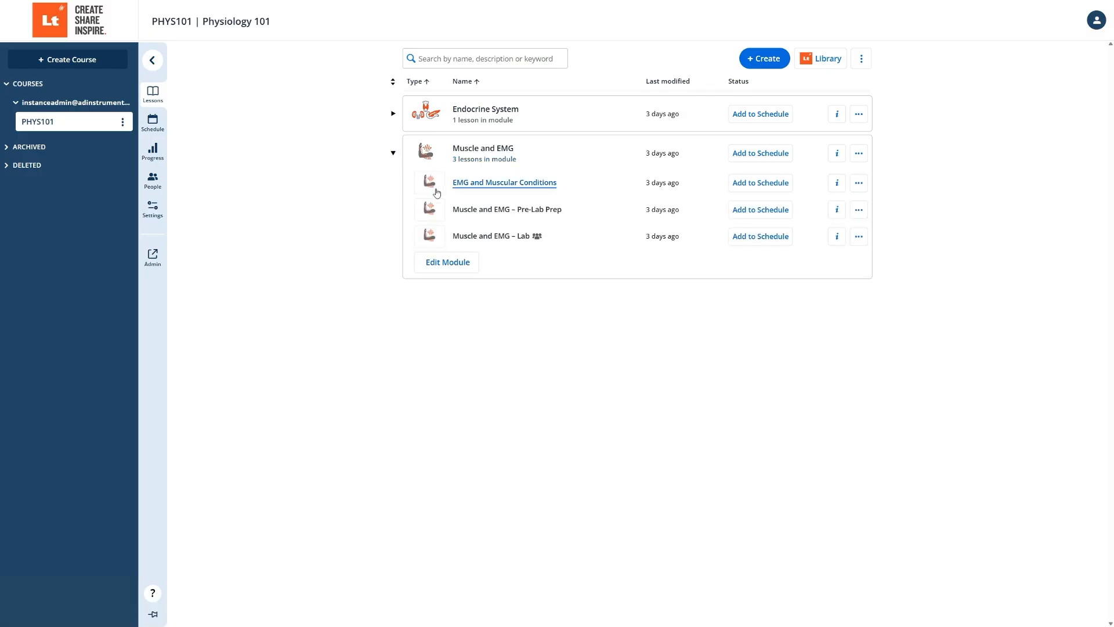
Edit the Muscle and EMG – Lab introduction to add the learning objective bullet "List factors that may contribute to muscle fatigue.".
{"action": "left_click", "coordinate": [461, 237]}
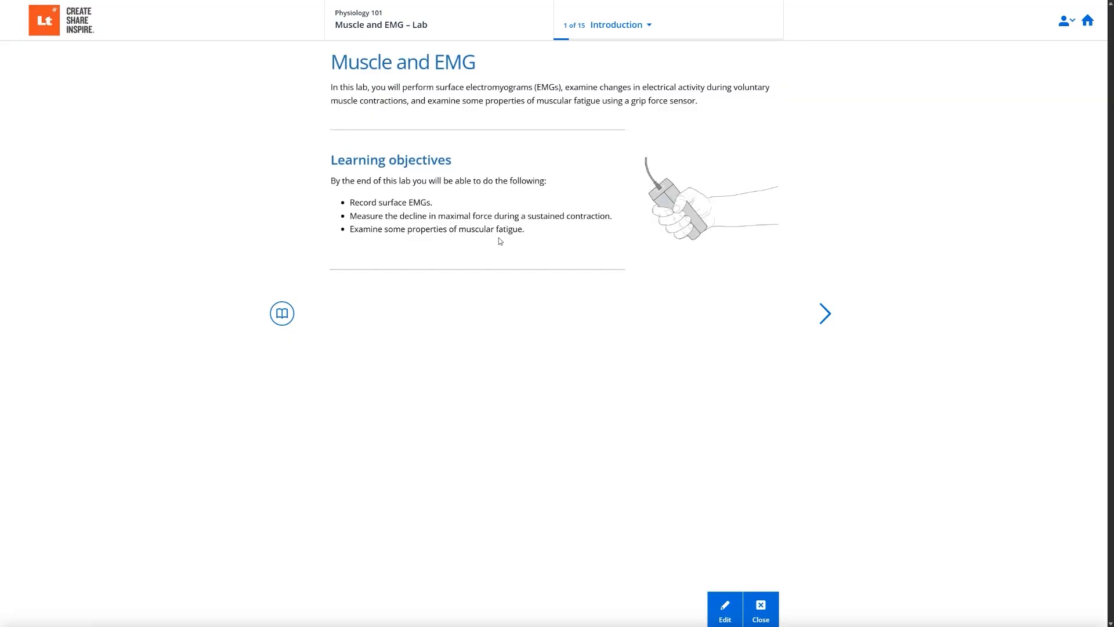
{"action": "left_click", "coordinate": [723, 605]}
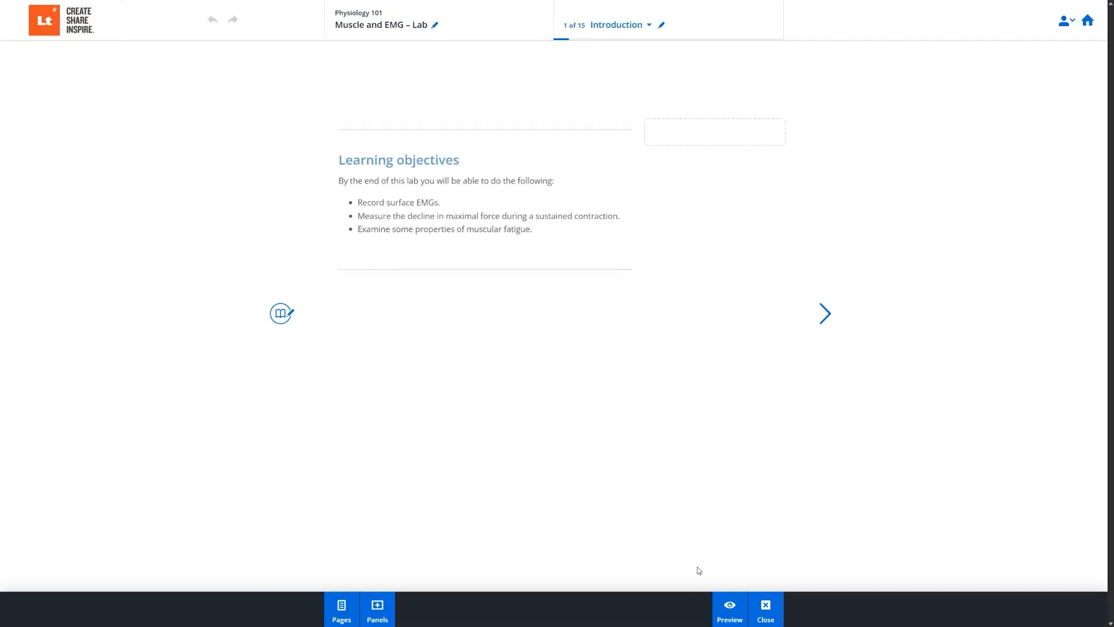
{"action": "left_click", "coordinate": [533, 226]}
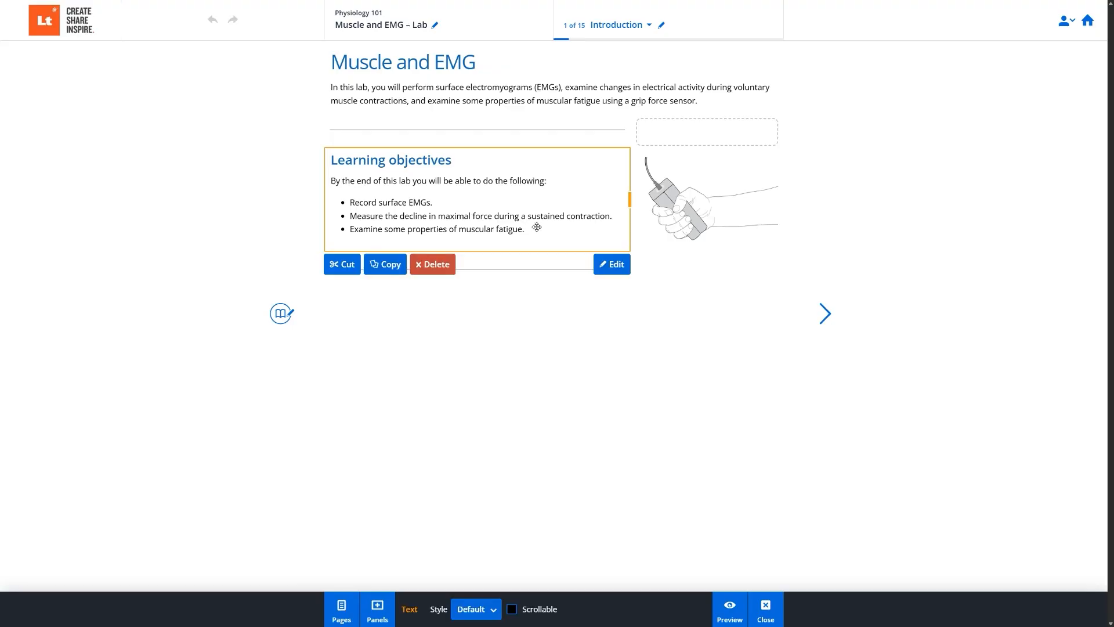
{"action": "double_click", "coordinate": [536, 227]}
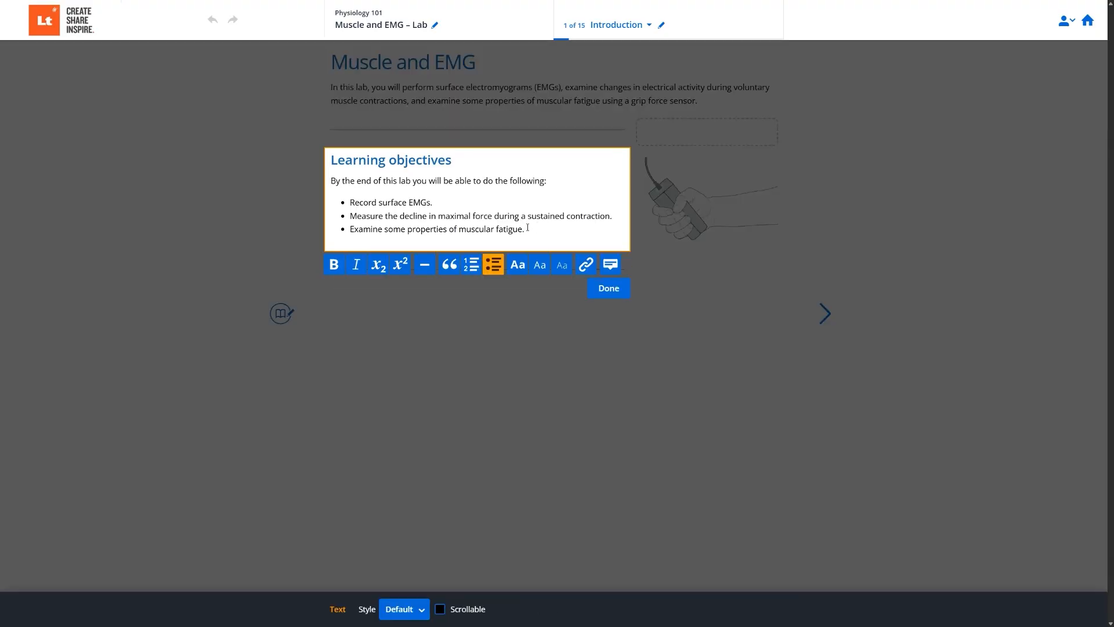
{"action": "key", "text": "Return"}
{"action": "type", "text": "List factors that may contribute to muscle fatigue."}
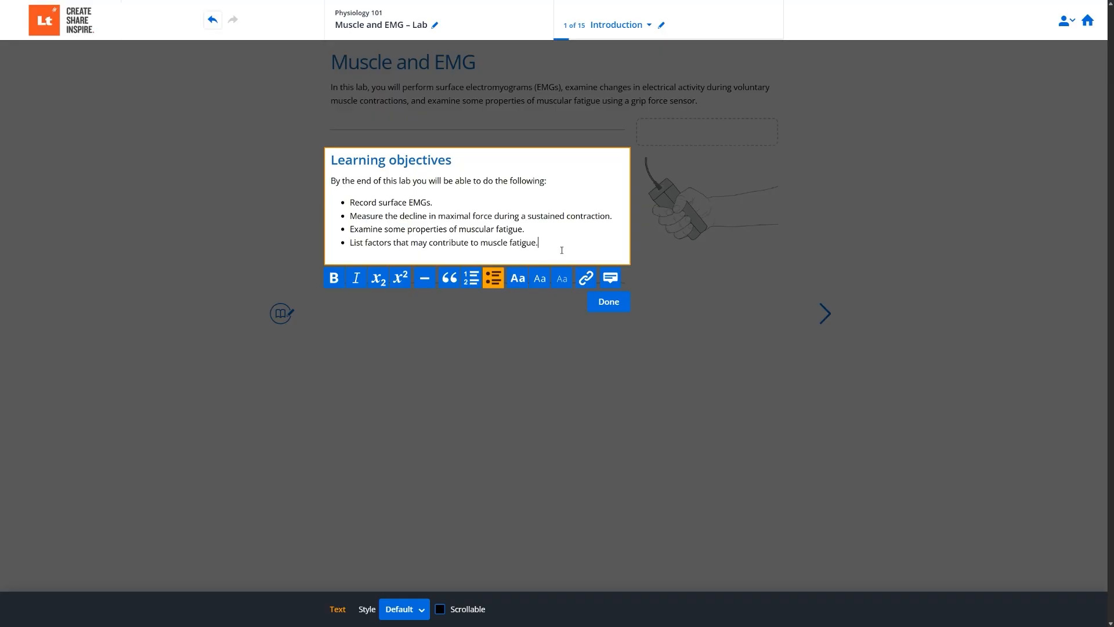
{"action": "left_click", "coordinate": [607, 300]}
Go to the Equipment setup page of the lab and insert a Fill in Blanks question directly under its title.
{"action": "left_click", "coordinate": [810, 316]}
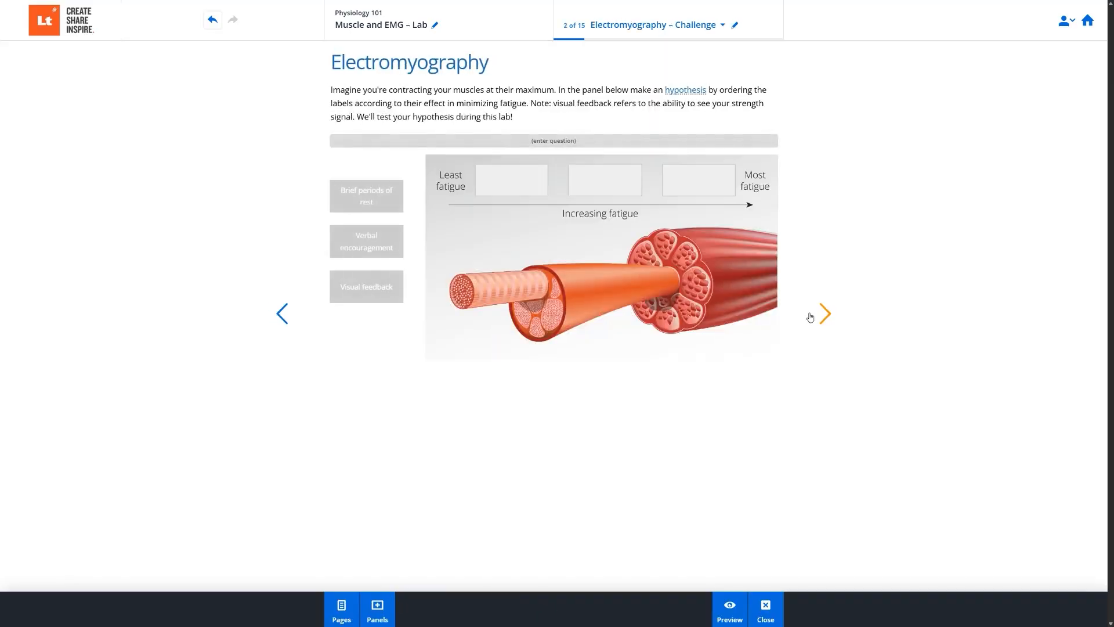
{"action": "left_click", "coordinate": [810, 316]}
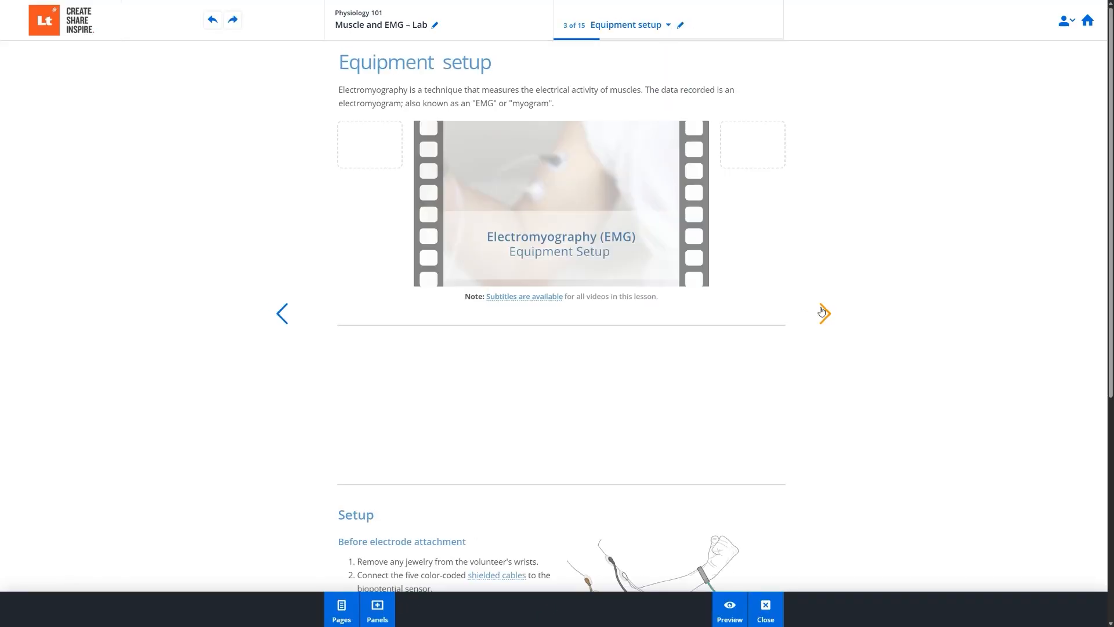
{"action": "left_click", "coordinate": [378, 607]}
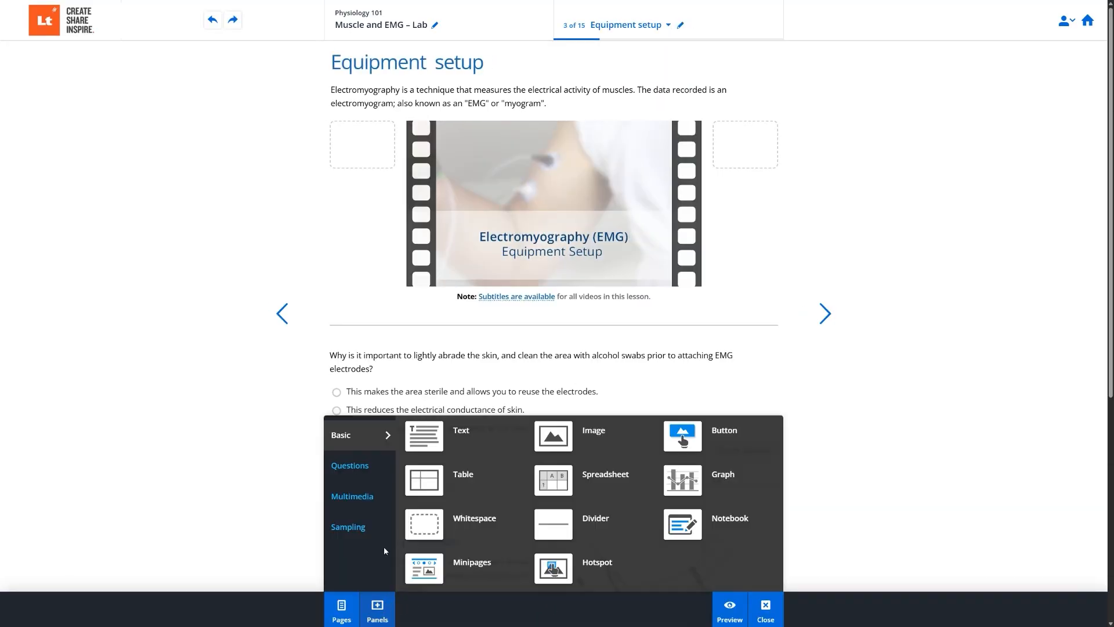
{"action": "left_click", "coordinate": [356, 466]}
{"action": "left_click", "coordinate": [355, 498]}
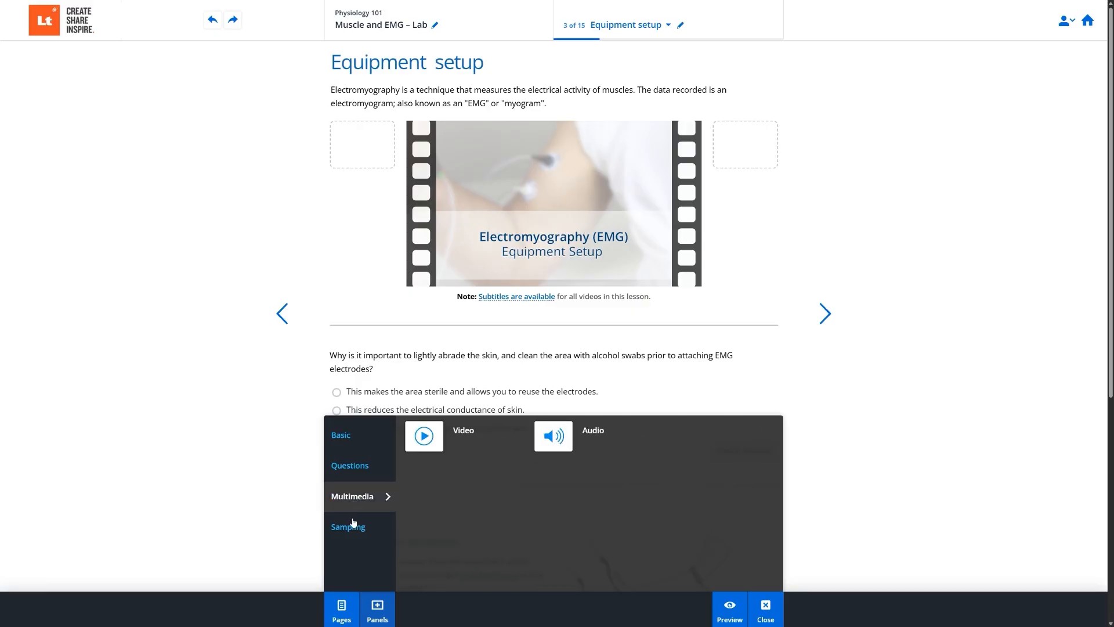
{"action": "left_click", "coordinate": [352, 527]}
{"action": "left_click", "coordinate": [353, 469]}
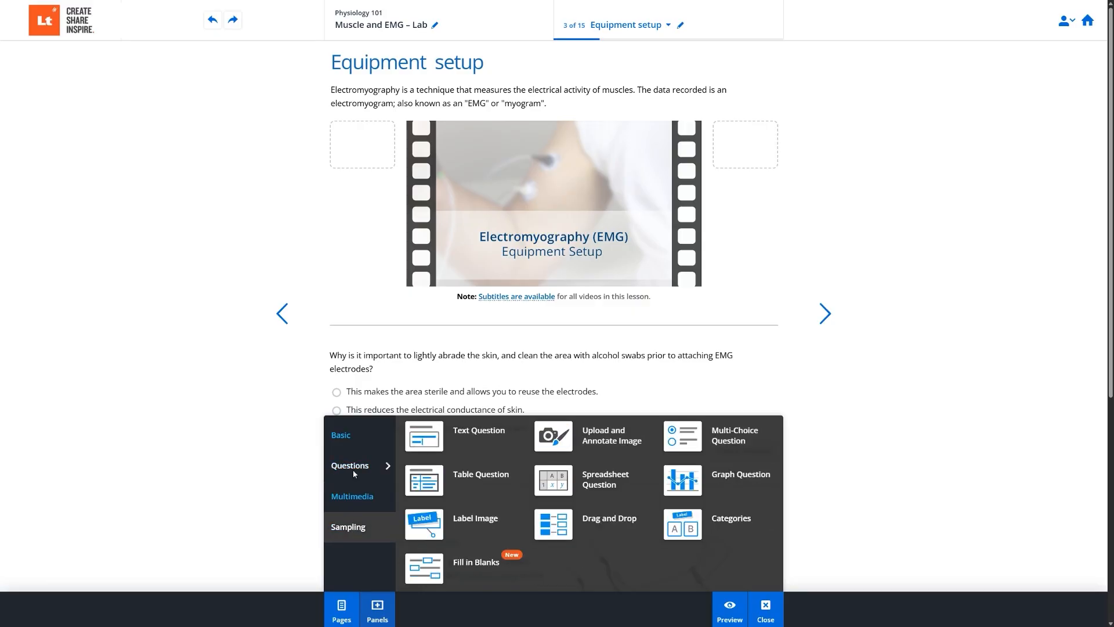
{"action": "left_click_drag", "start_coordinate": [428, 561], "coordinate": [437, 115]}
Move the page's introductory electromyography text out of its text panel and into the Fill in Blanks question.
{"action": "key", "text": "ctrl+x"}
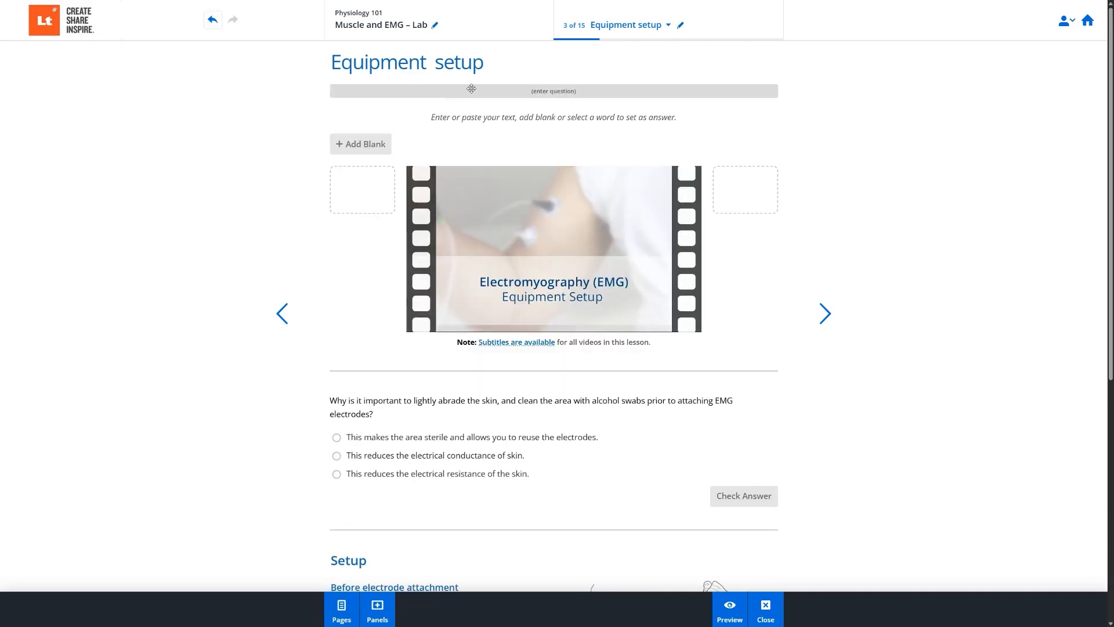
{"action": "double_click", "coordinate": [472, 91]}
{"action": "key", "text": "ctrl+v"}
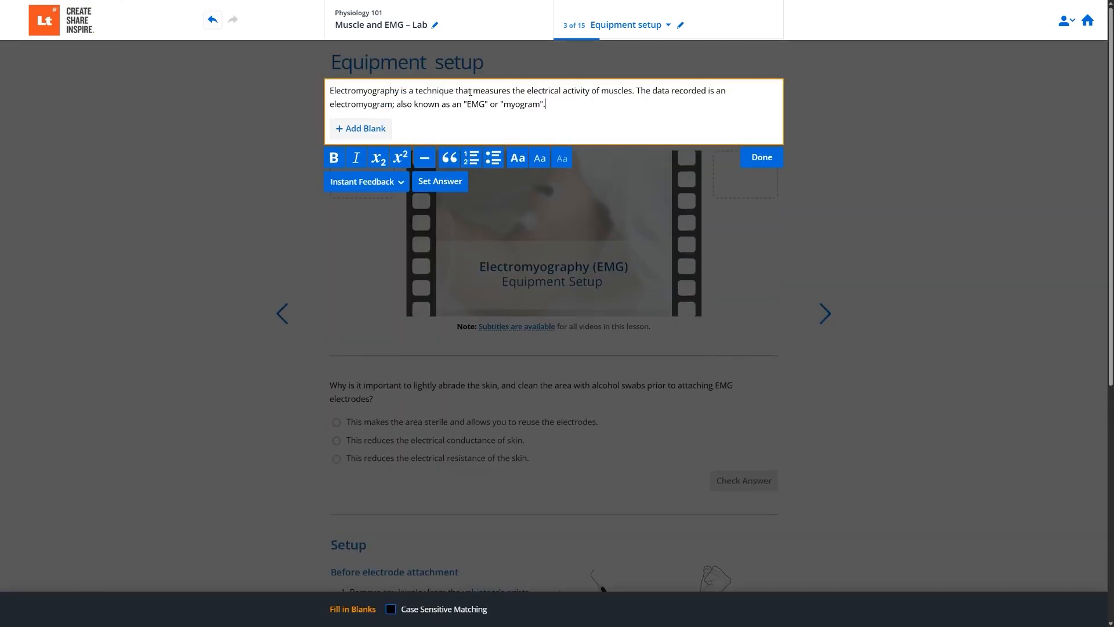
Turn the word "Electromyography" into a blank with itself as the answer, and set the question's assessment to Instant + Graded.
{"action": "double_click", "coordinate": [386, 91]}
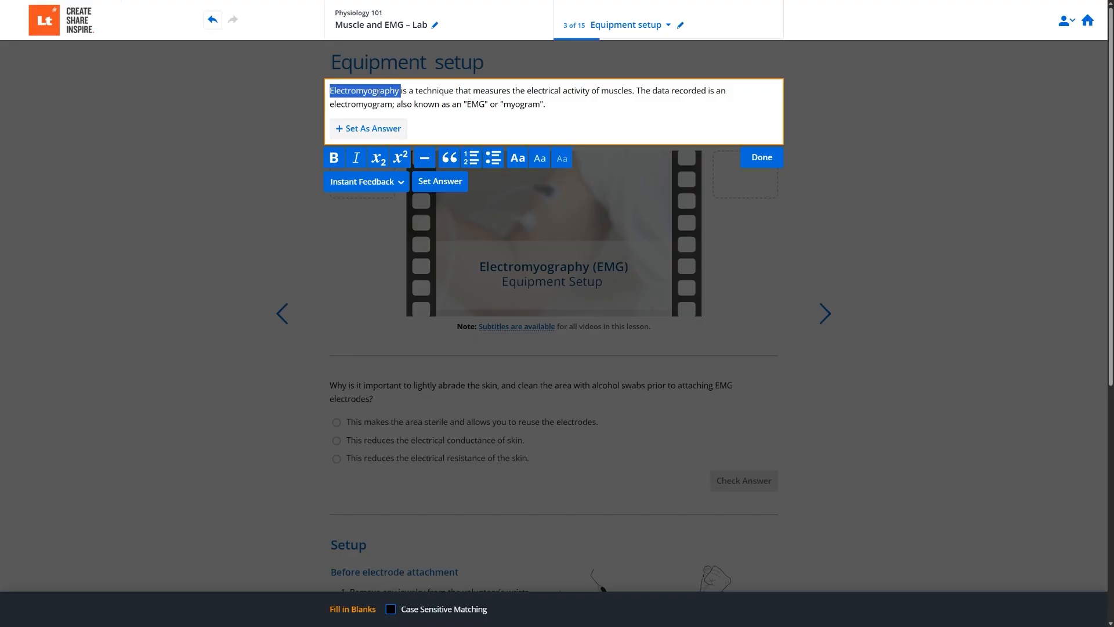
{"action": "left_click", "coordinate": [376, 129]}
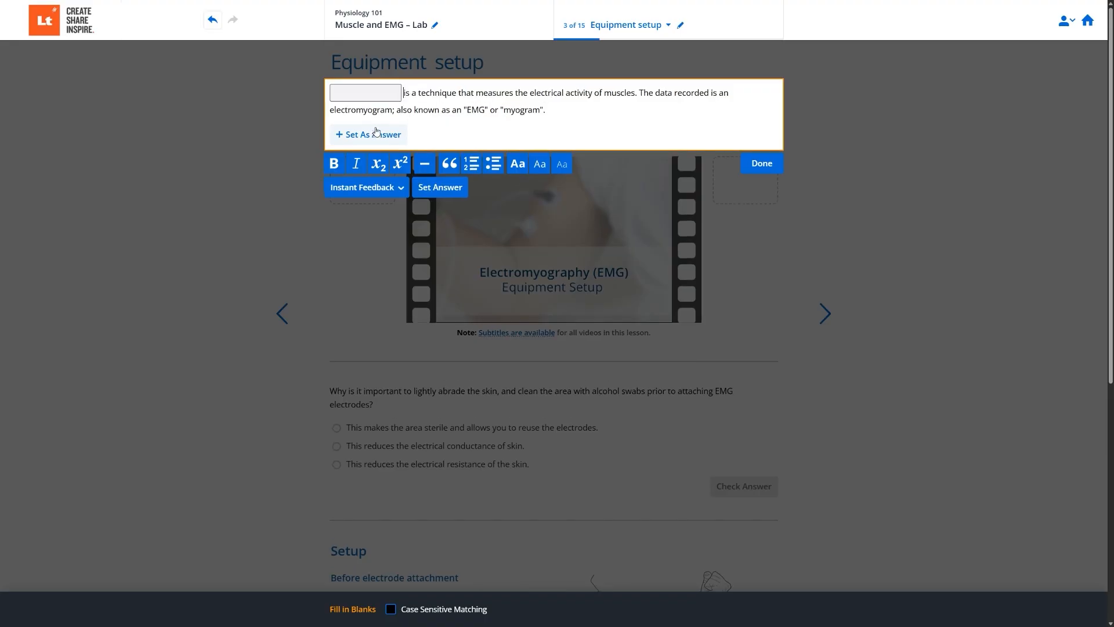
{"action": "left_click", "coordinate": [394, 187]}
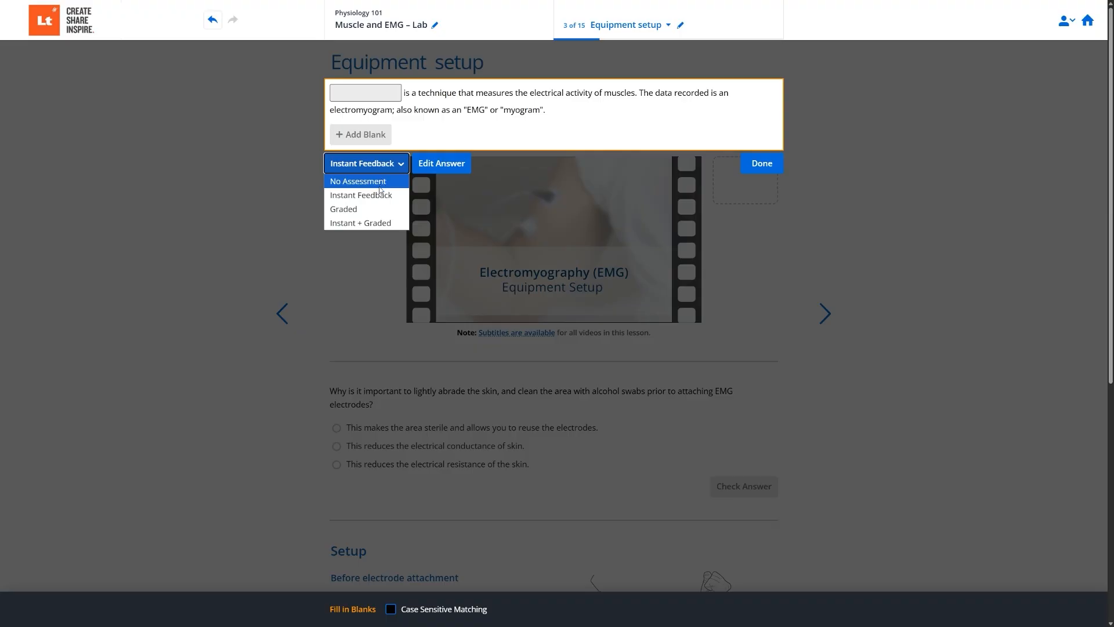
{"action": "left_click", "coordinate": [369, 224]}
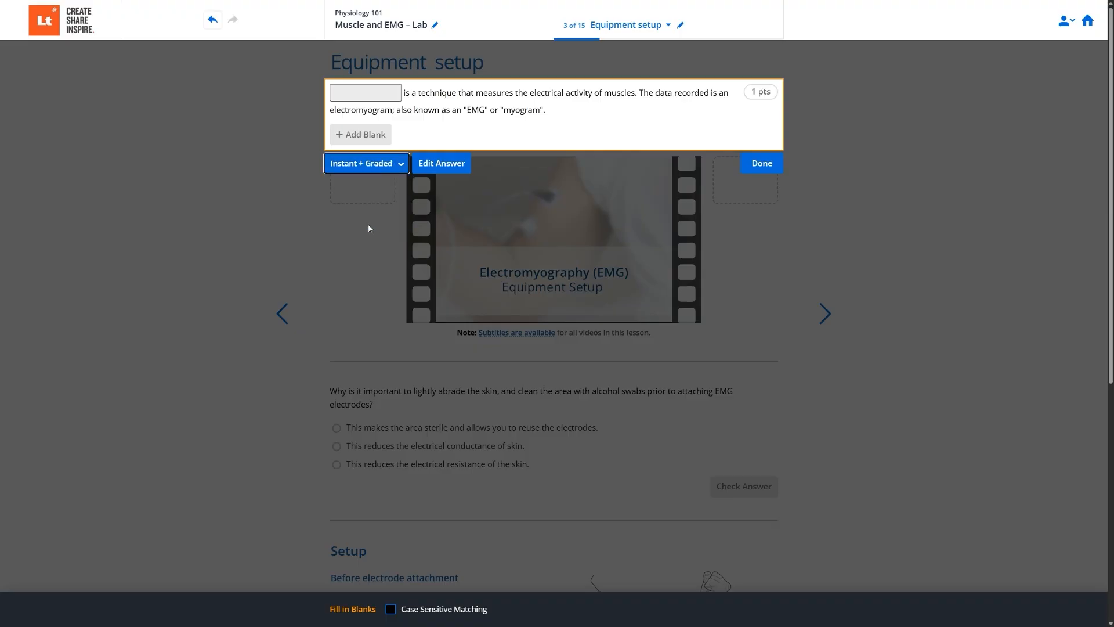
Edit the blank's answer to disallow multiple attempts and add the student feedback "Awesome! or not...".
{"action": "left_click", "coordinate": [430, 164]}
{"action": "left_click", "coordinate": [345, 262]}
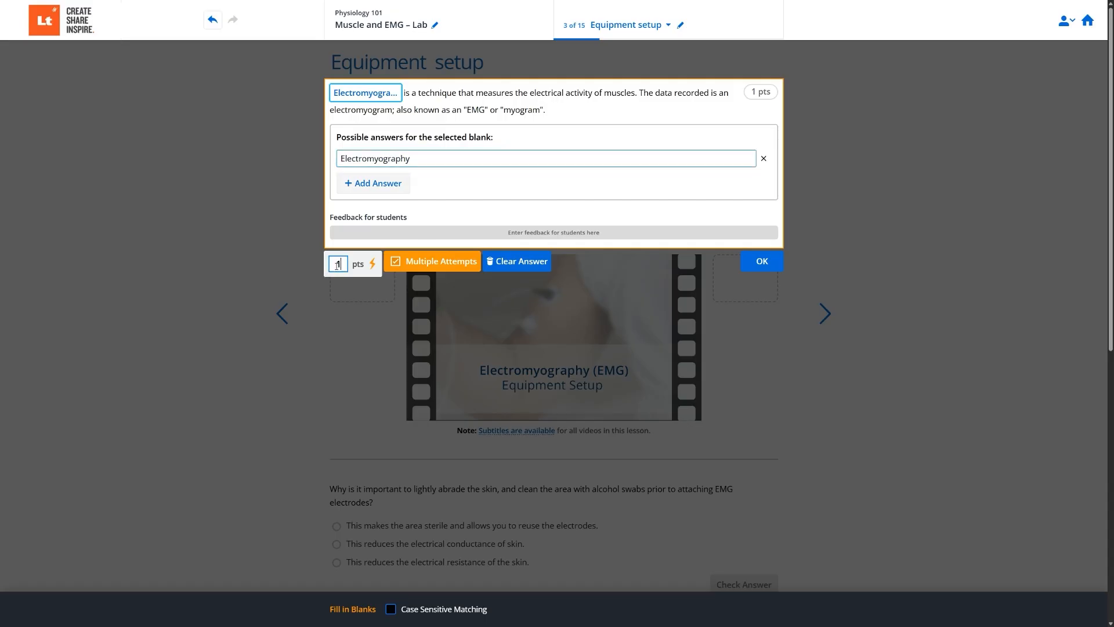
{"action": "left_click", "coordinate": [395, 261]}
{"action": "left_click", "coordinate": [419, 233]}
{"action": "type", "text": "Awesome! or not..."}
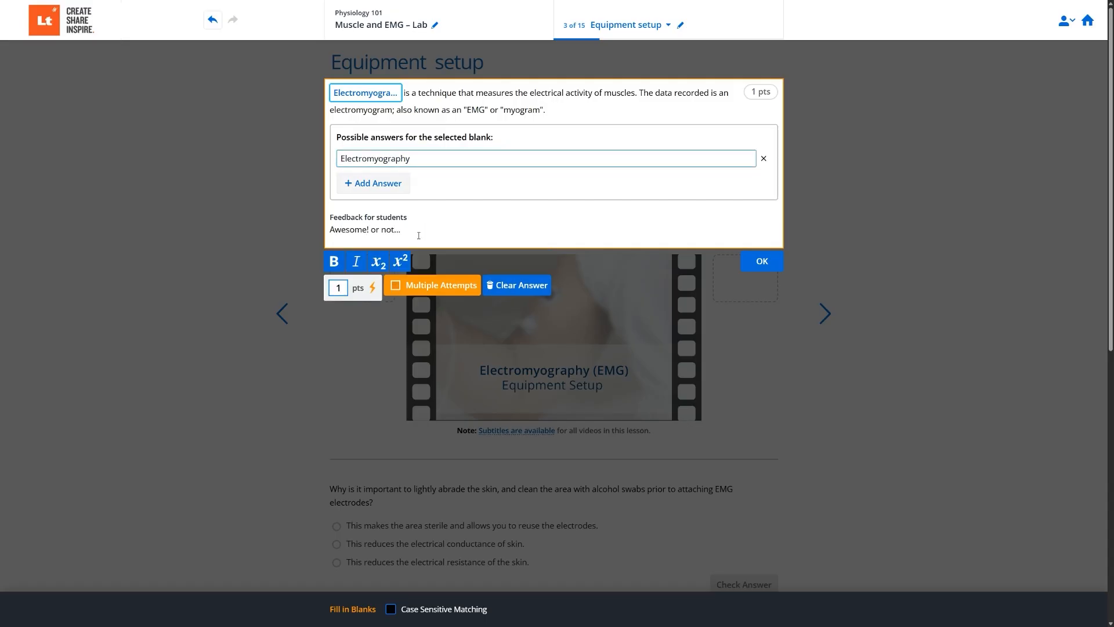
{"action": "left_click", "coordinate": [761, 261]}
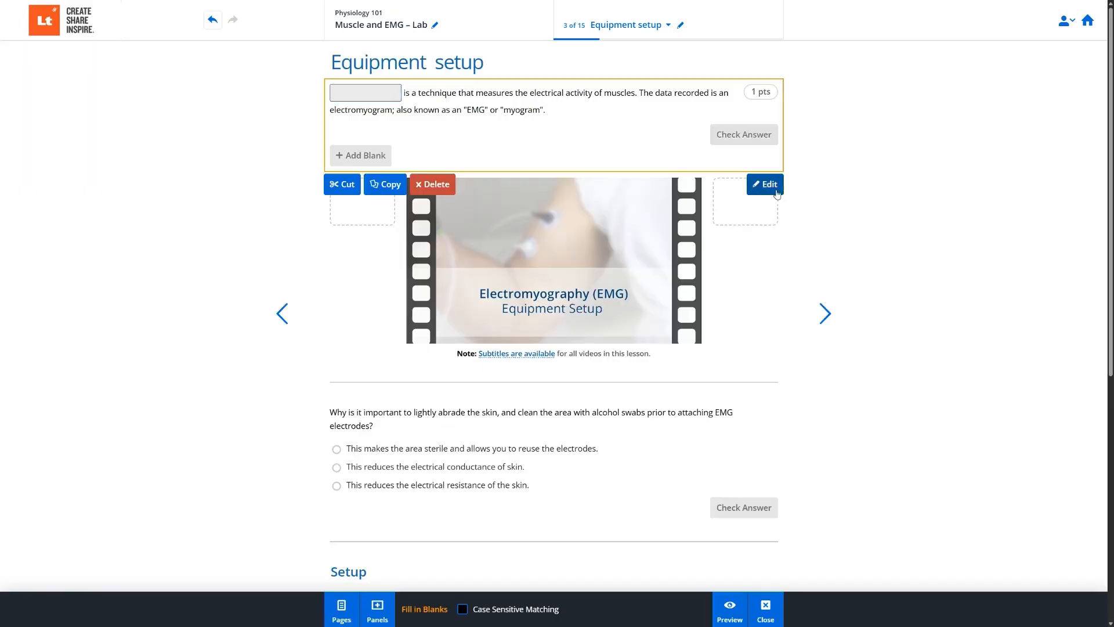
Preview the Electromyography – Activity page, examine its example EMG recording in the enlarged view, and return to editing.
{"action": "scroll", "coordinate": [634, 416], "scroll_direction": "down", "scroll_amount": 5}
{"action": "scroll", "coordinate": [634, 416], "scroll_direction": "down", "scroll_amount": 3}
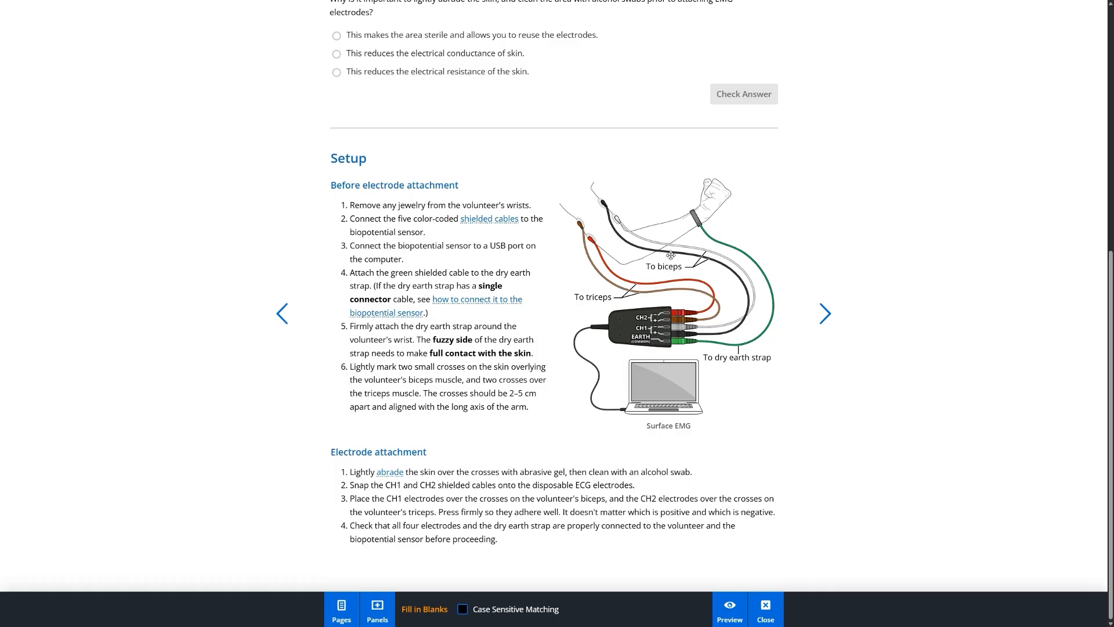
{"action": "left_click", "coordinate": [824, 314]}
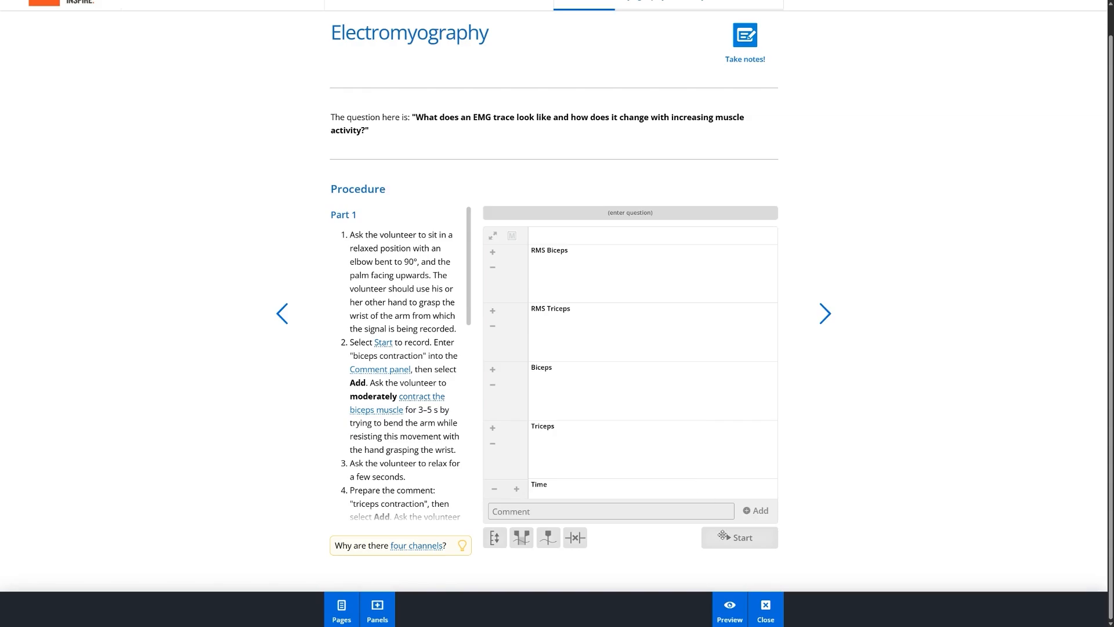
{"action": "left_click", "coordinate": [722, 607]}
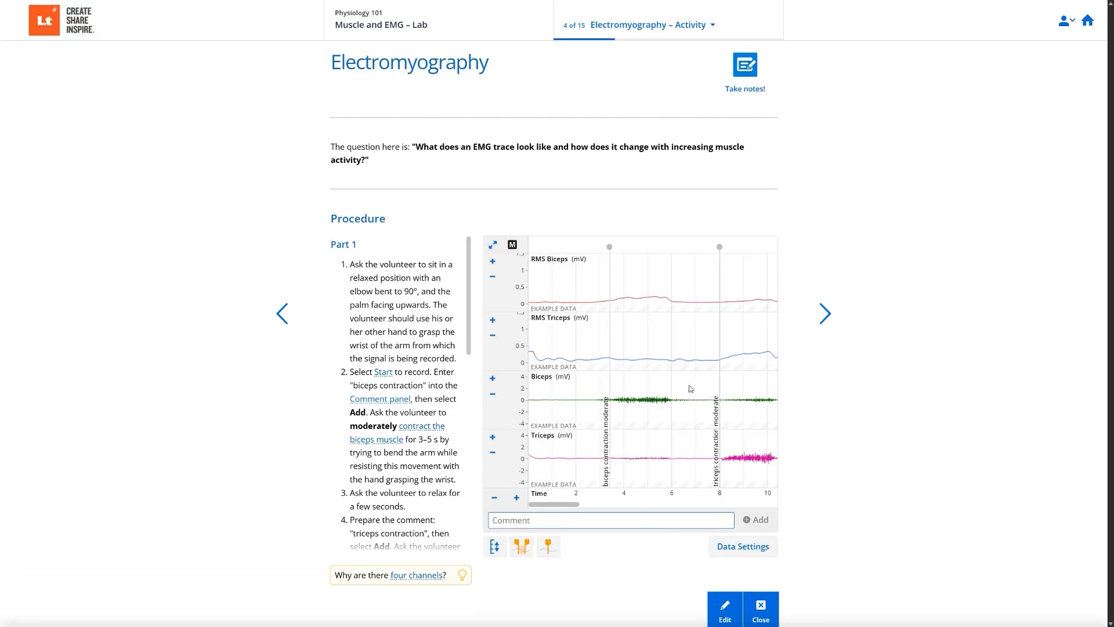
{"action": "left_click_drag", "start_coordinate": [573, 504], "coordinate": [657, 507]}
{"action": "left_click", "coordinate": [492, 246]}
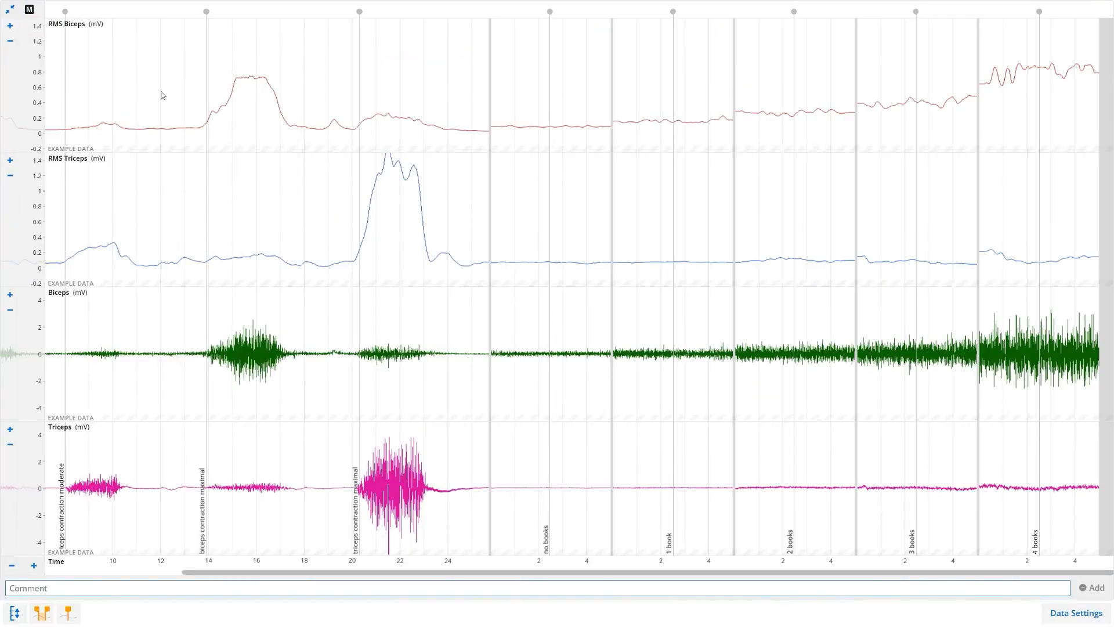
{"action": "left_click", "coordinate": [10, 10]}
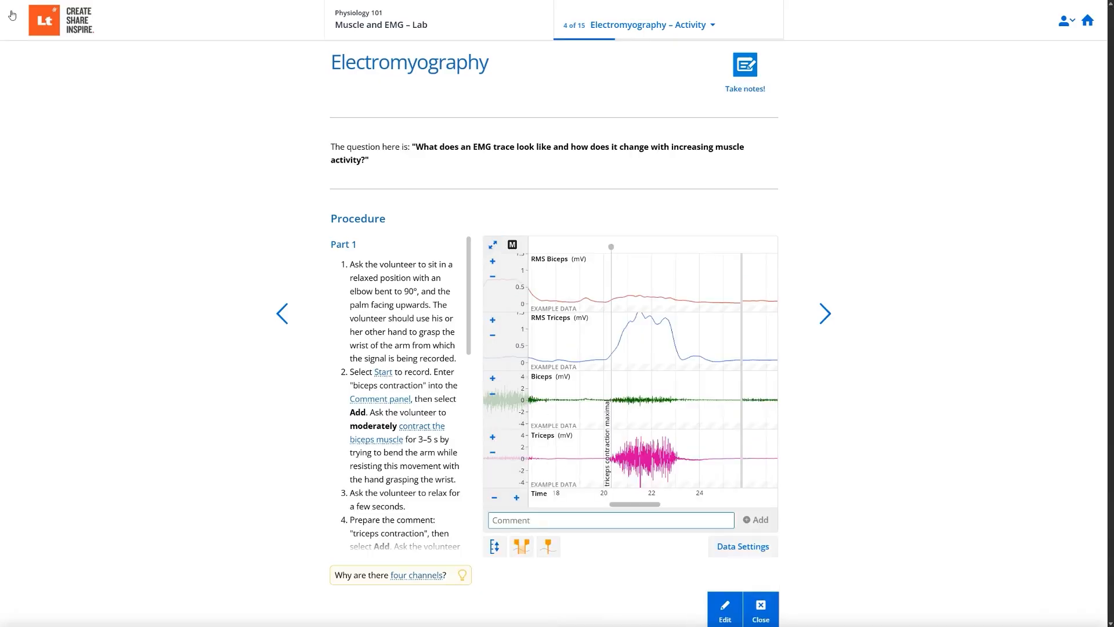
{"action": "left_click", "coordinate": [724, 607]}
Reorder the lab's pages so the second Equipment setup comes before Grip force – Calibration, and close the lesson editor.
{"action": "left_click", "coordinate": [824, 313]}
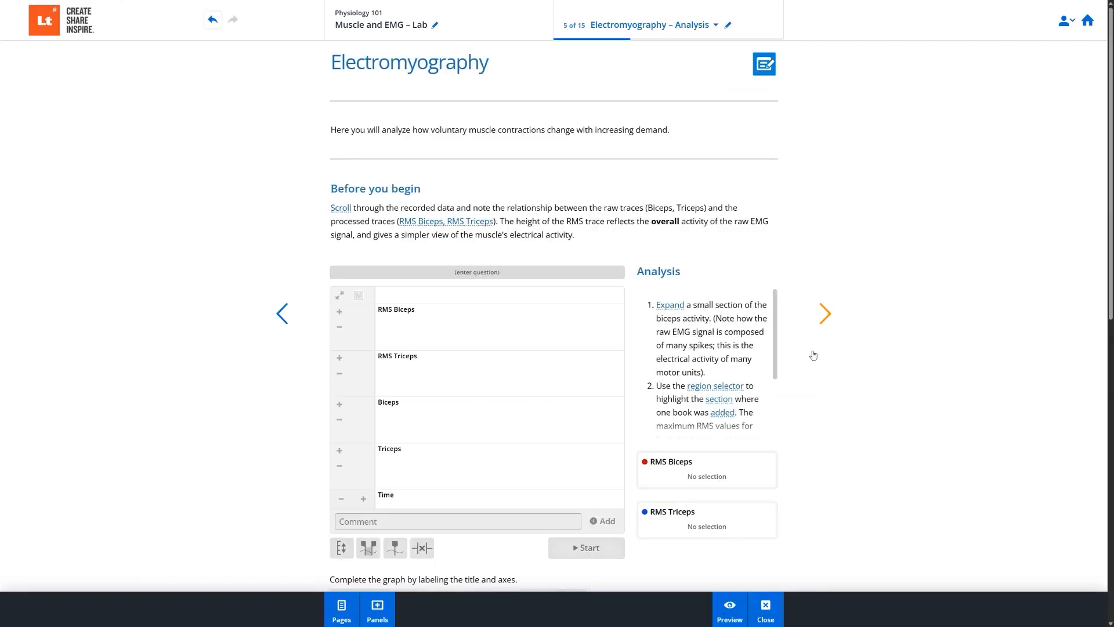
{"action": "left_click", "coordinate": [340, 611]}
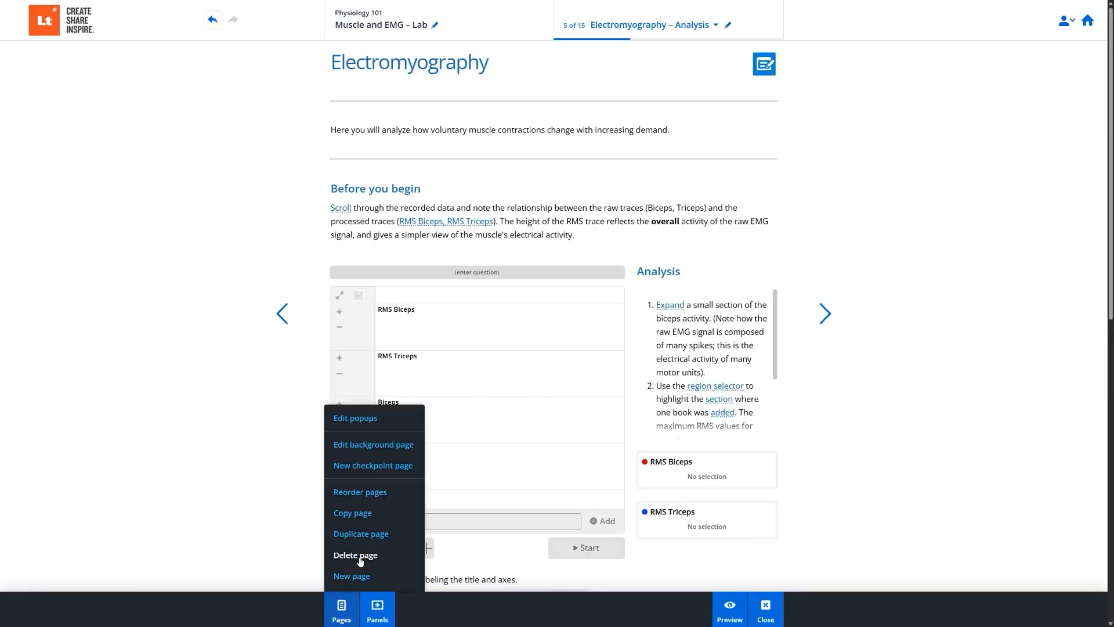
{"action": "left_click", "coordinate": [360, 491]}
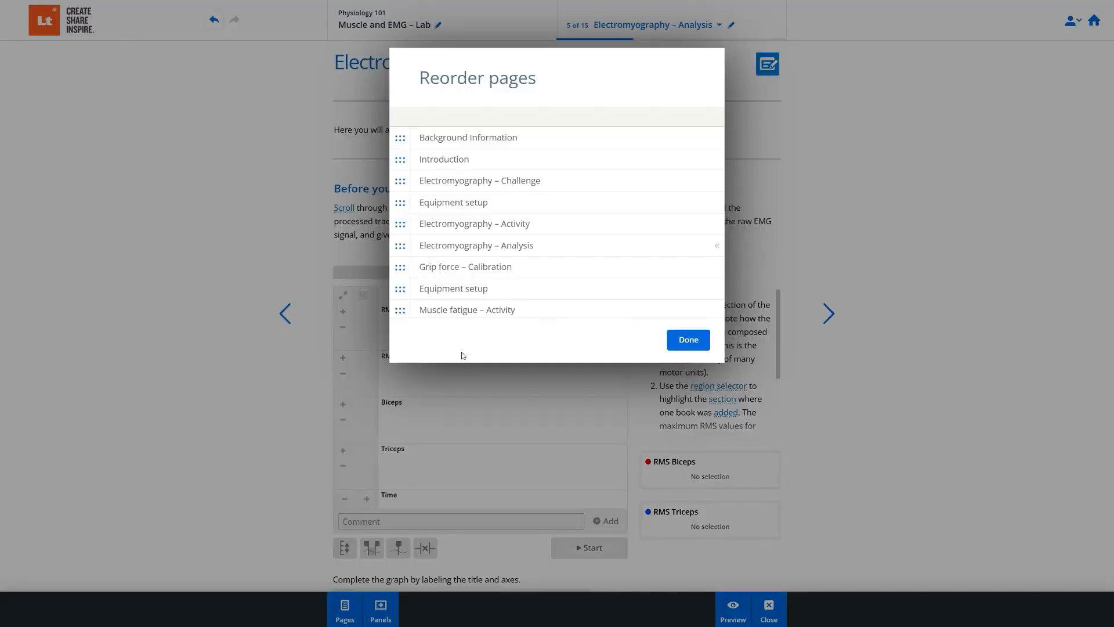
{"action": "left_click_drag", "start_coordinate": [400, 288], "coordinate": [406, 248]}
{"action": "left_click", "coordinate": [688, 339]}
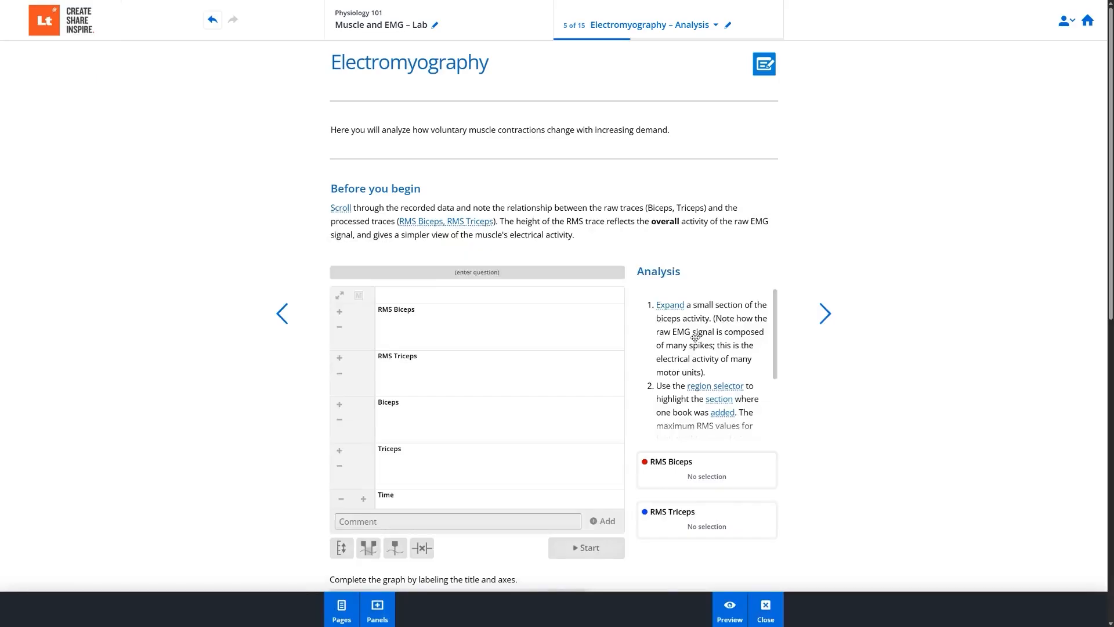
{"action": "left_click", "coordinate": [823, 313]}
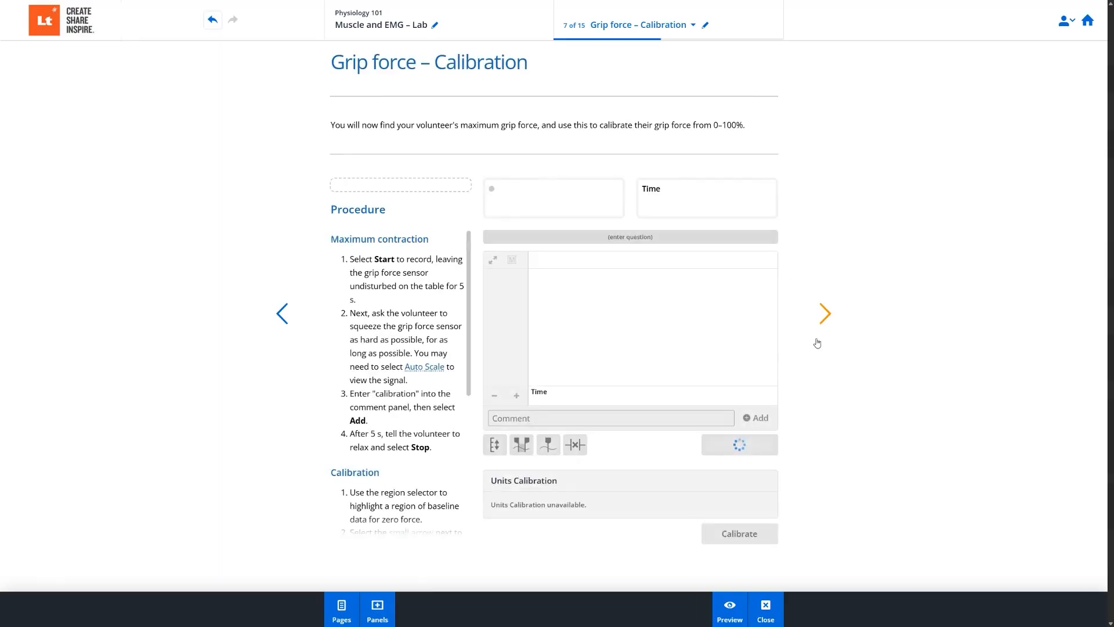
{"action": "left_click", "coordinate": [766, 607]}
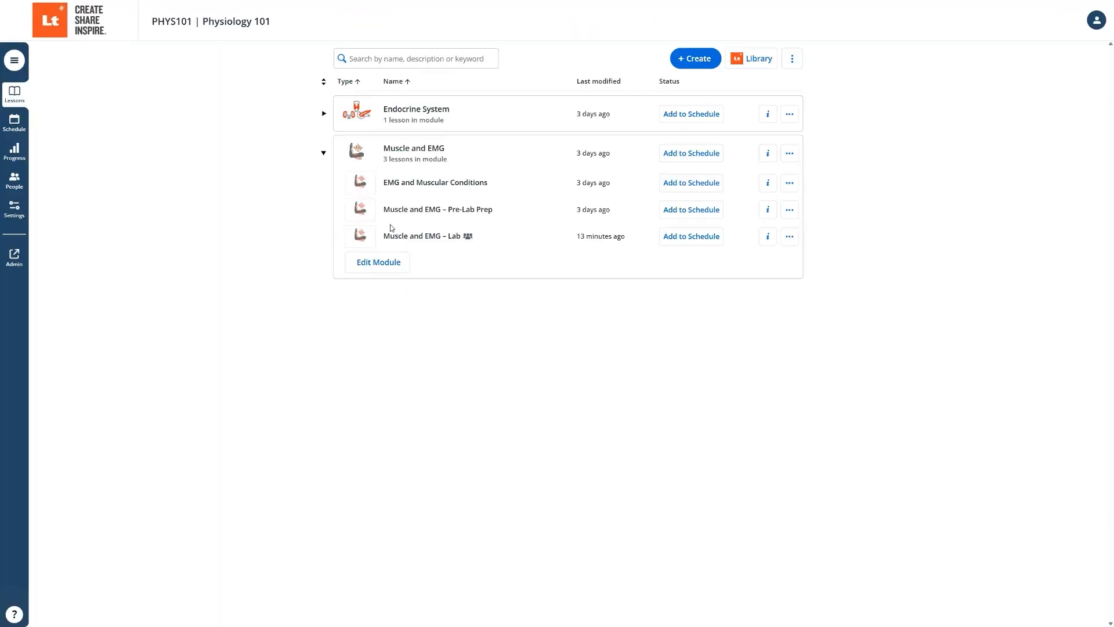
Import the class list of students into the course from a .csv file with the course invite enabled.
{"action": "left_click", "coordinate": [15, 185]}
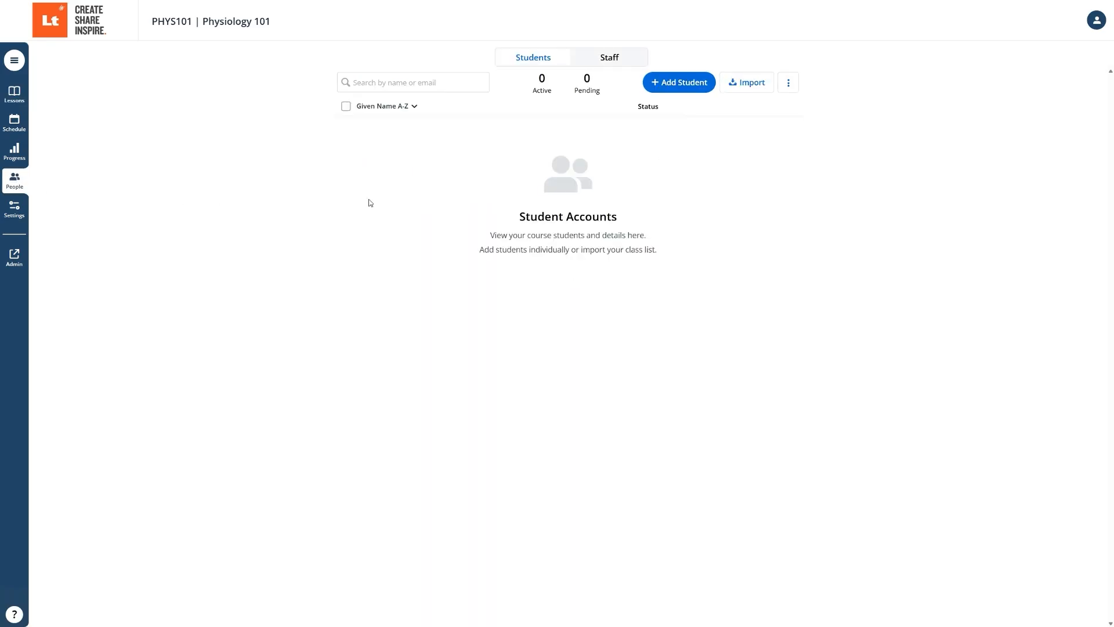
{"action": "left_click", "coordinate": [669, 87]}
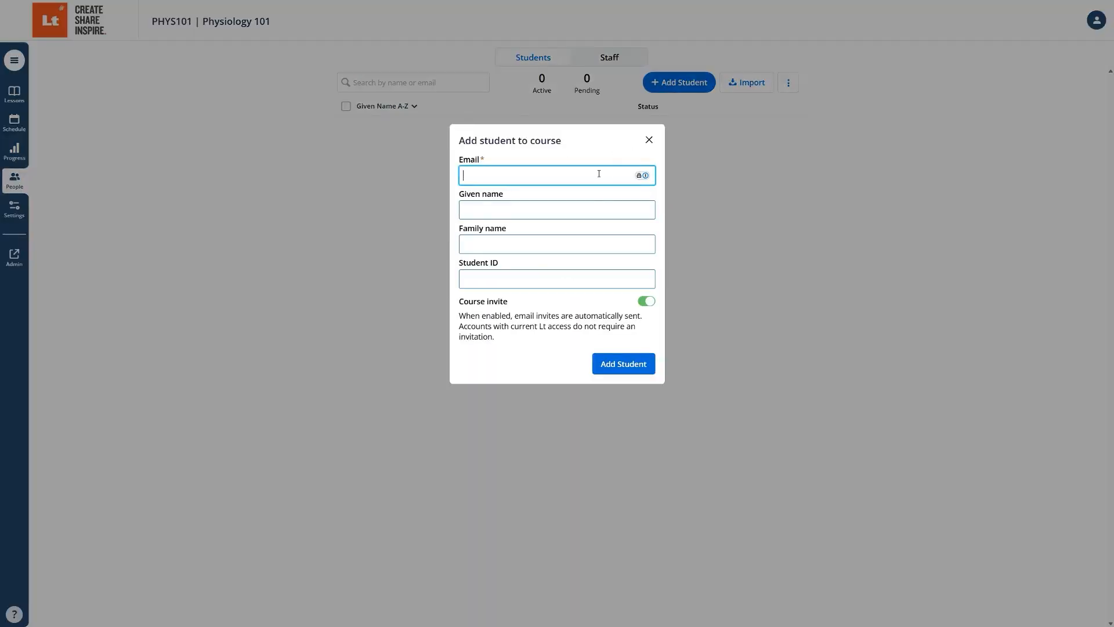
{"action": "left_click", "coordinate": [649, 141]}
{"action": "left_click", "coordinate": [742, 90]}
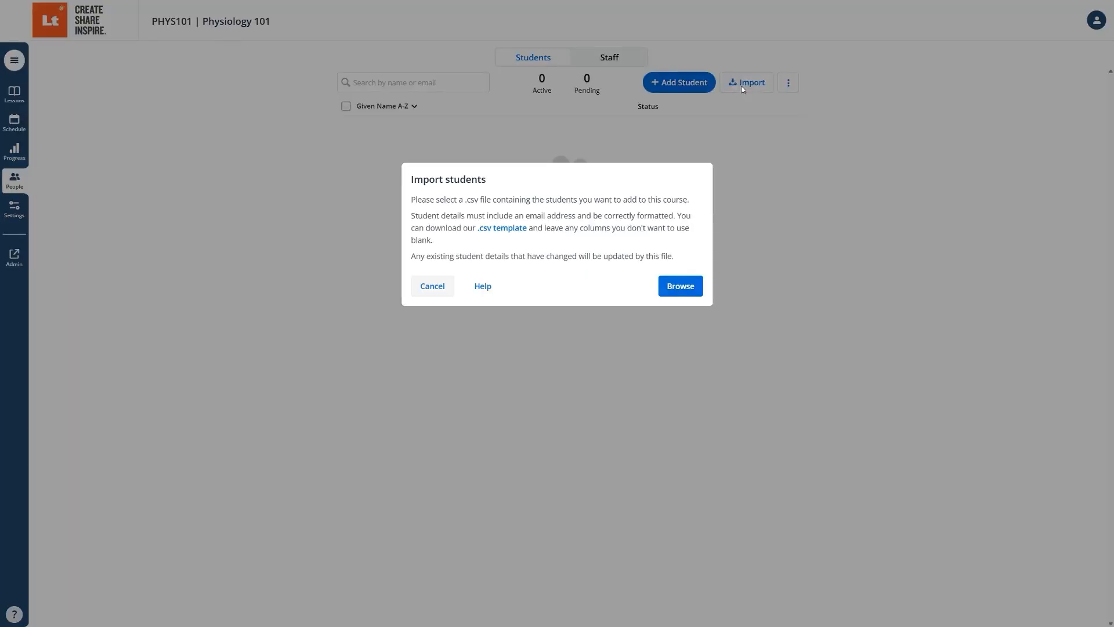
{"action": "left_click", "coordinate": [680, 290]}
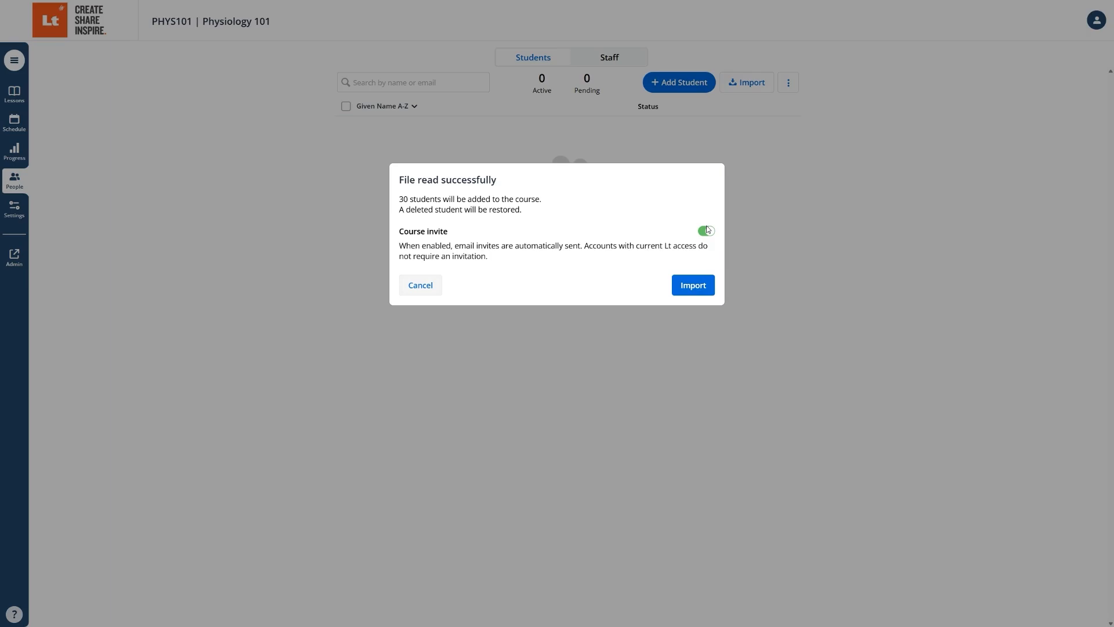
{"action": "left_click", "coordinate": [693, 286]}
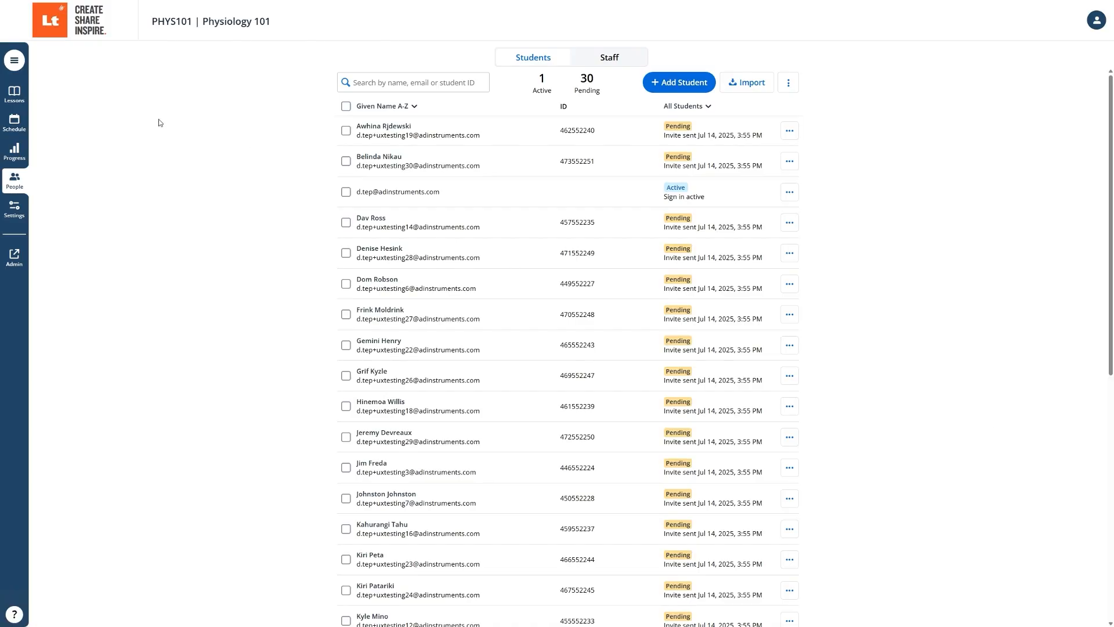
Enable Ordered Module in the details of the course's Muscle and EMG module and save them.
{"action": "left_click", "coordinate": [25, 100]}
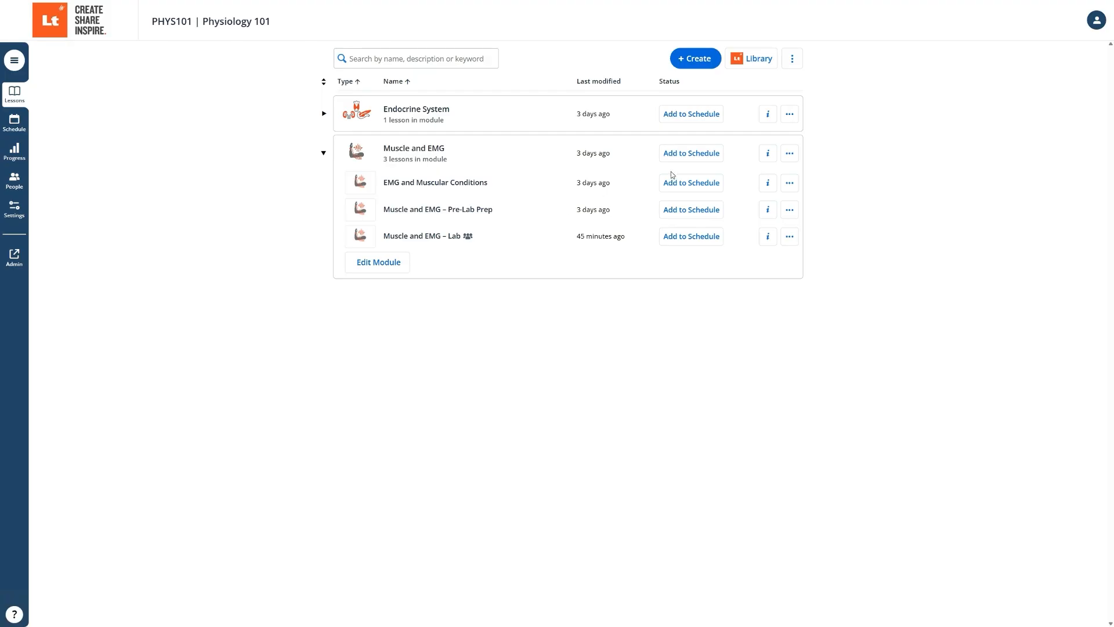
{"action": "left_click", "coordinate": [768, 155]}
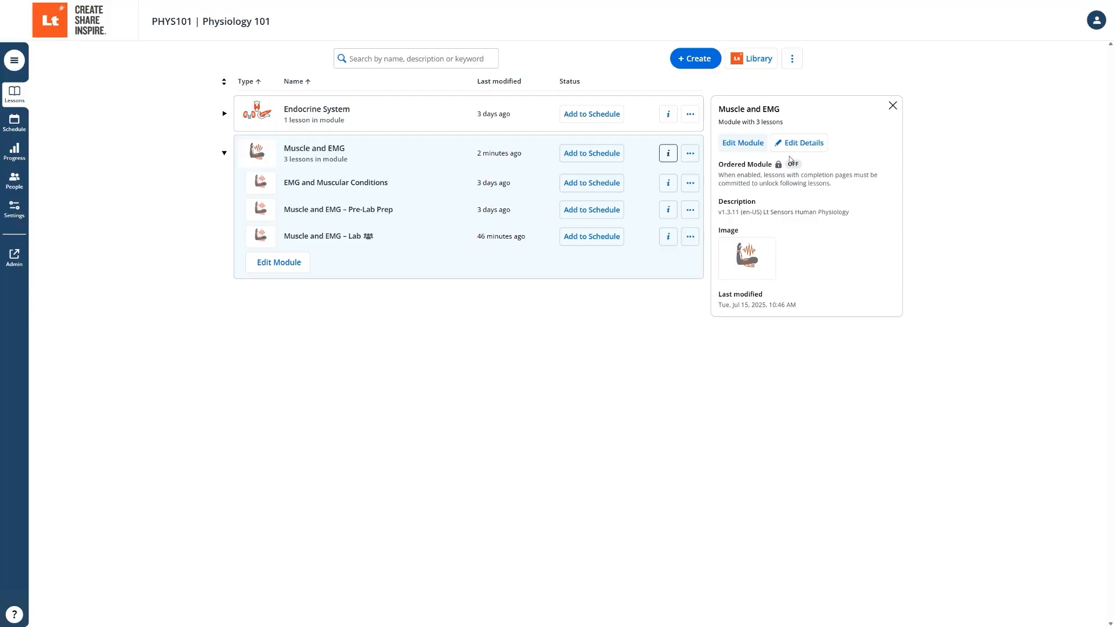
{"action": "left_click", "coordinate": [813, 147]}
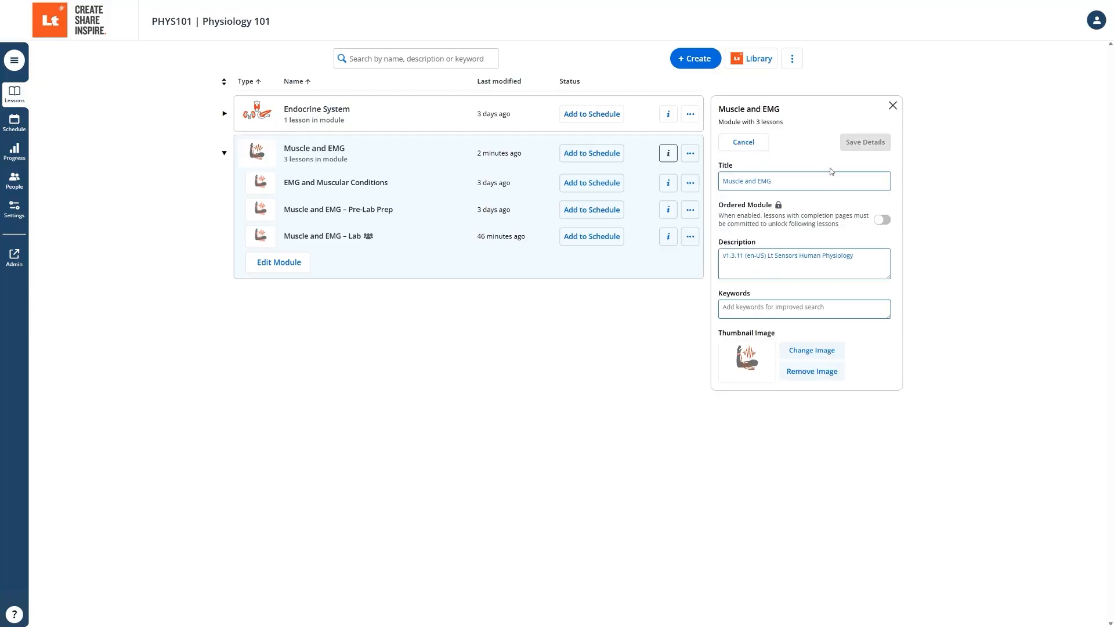
{"action": "left_click", "coordinate": [881, 221]}
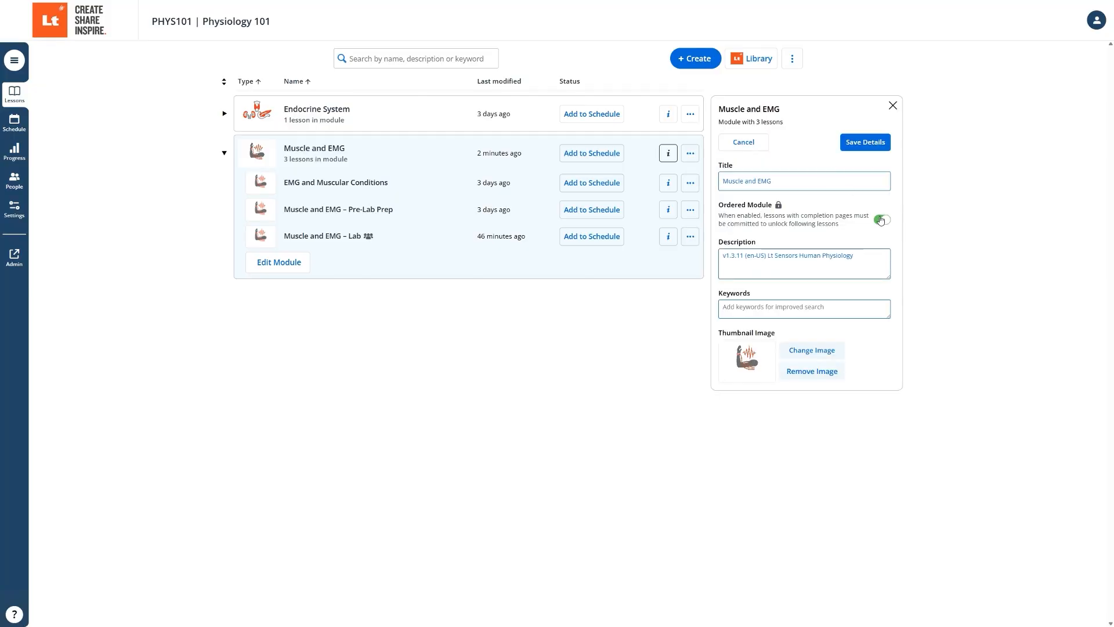
{"action": "left_click", "coordinate": [870, 147]}
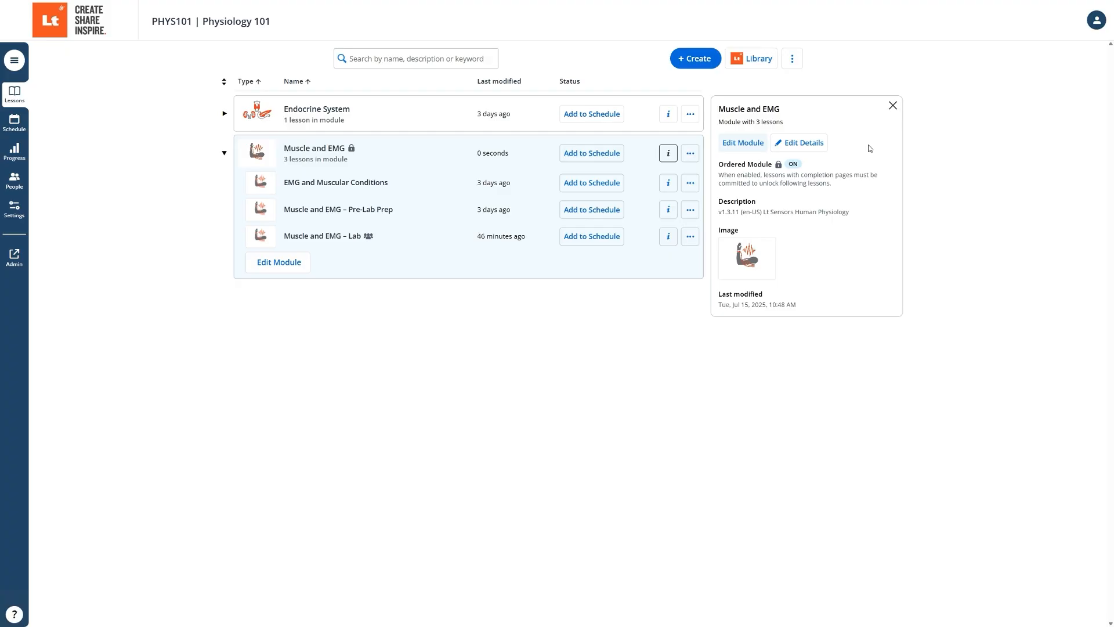
Close the module details and add the Muscle and EMG module to the schedule, making it available now.
{"action": "mouse_move", "coordinate": [352, 149]}
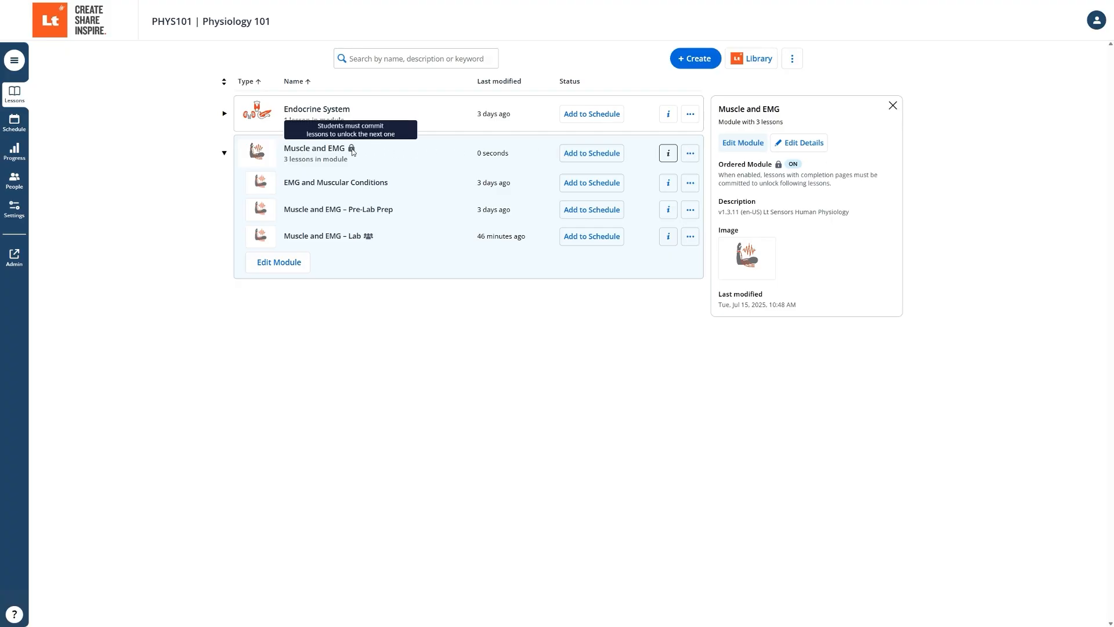
{"action": "left_click", "coordinate": [893, 106]}
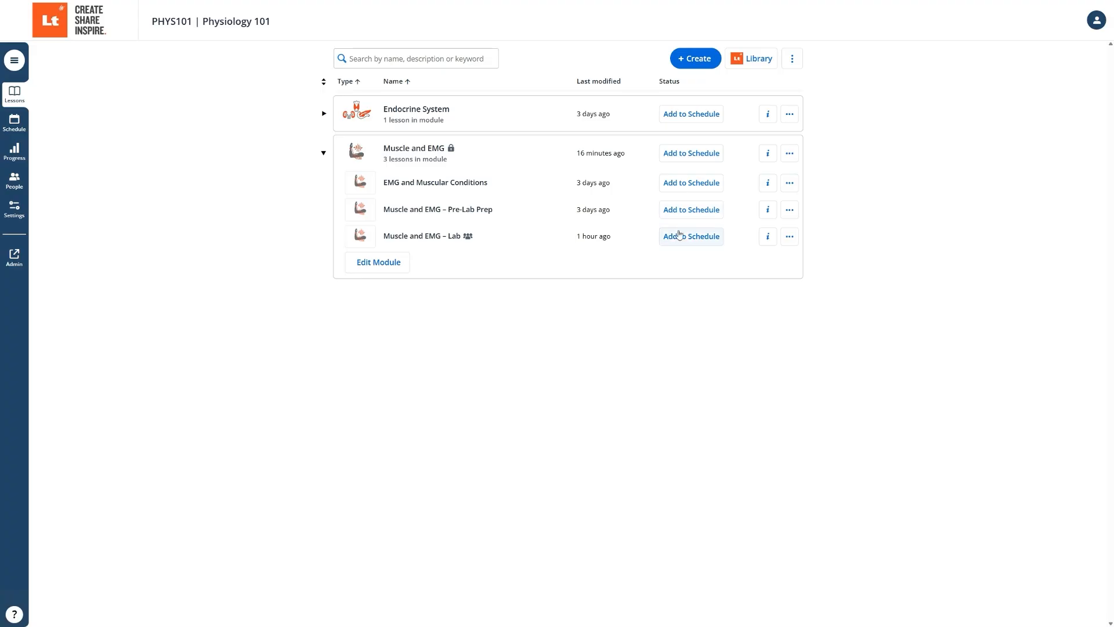
{"action": "left_click", "coordinate": [704, 157]}
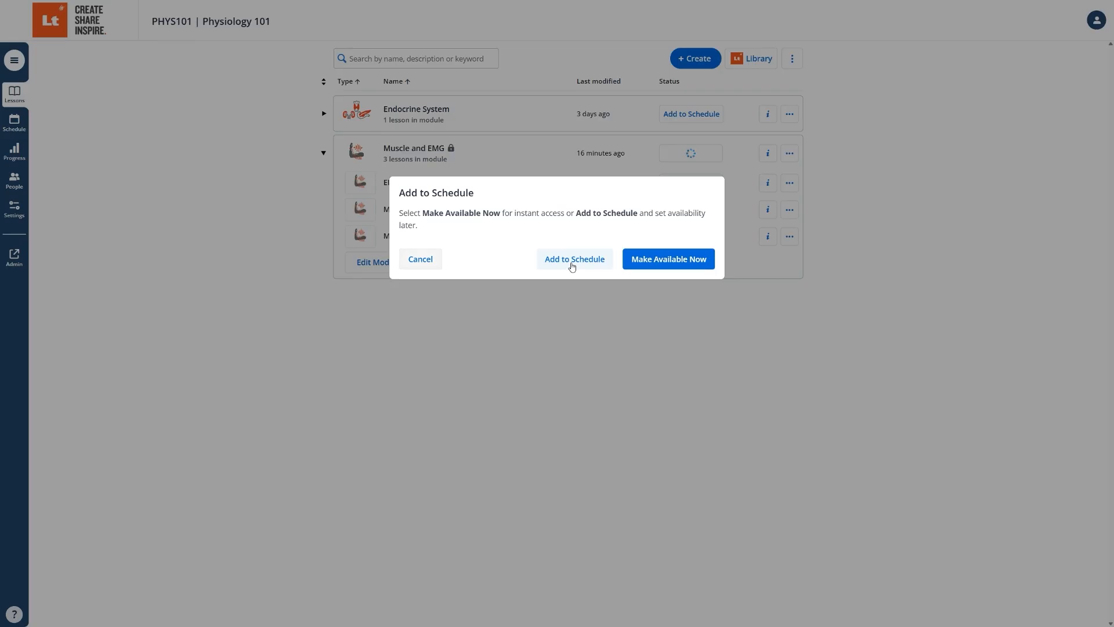
{"action": "left_click", "coordinate": [672, 258]}
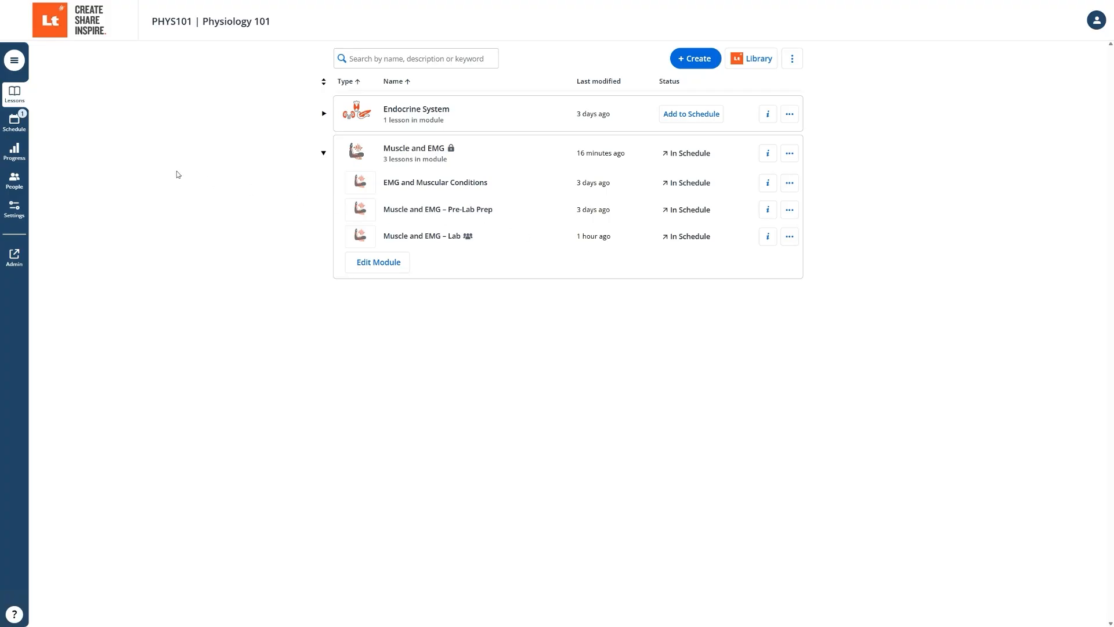
In the schedule, set the EMG and Muscular Conditions lesson to be available from Jul 16, 2025, 8:00 AM.
{"action": "left_click", "coordinate": [21, 122]}
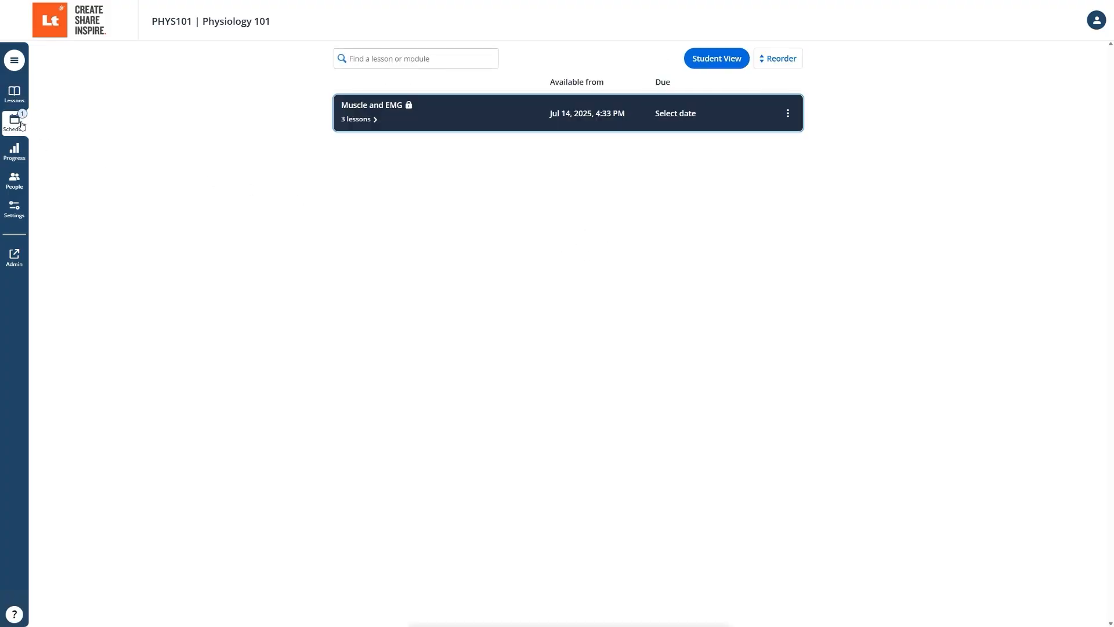
{"action": "left_click", "coordinate": [349, 121]}
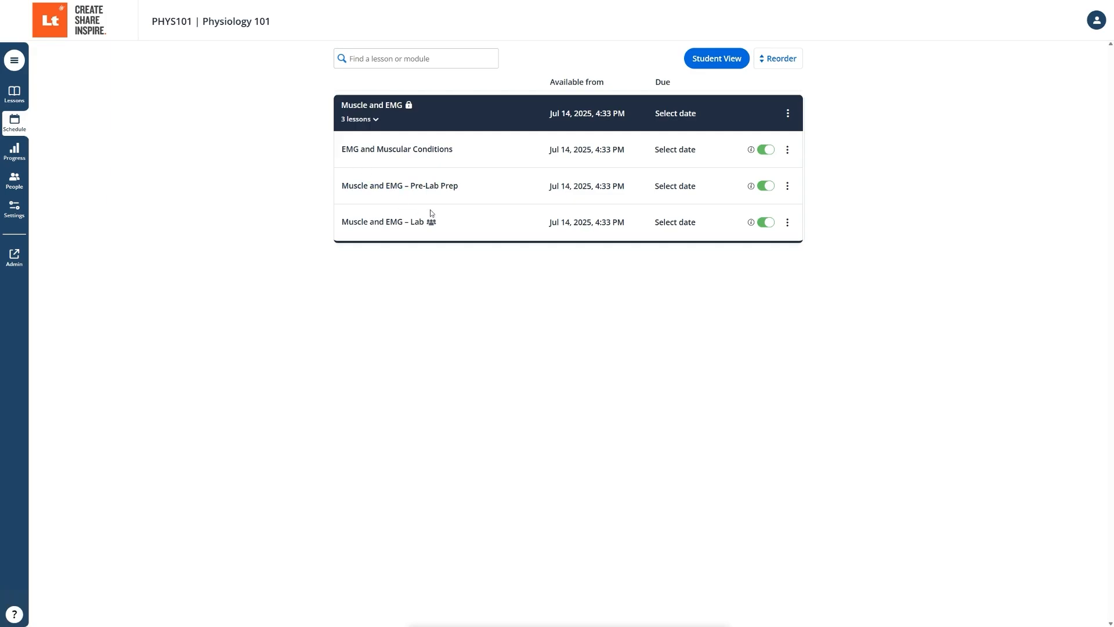
{"action": "left_click", "coordinate": [584, 154]}
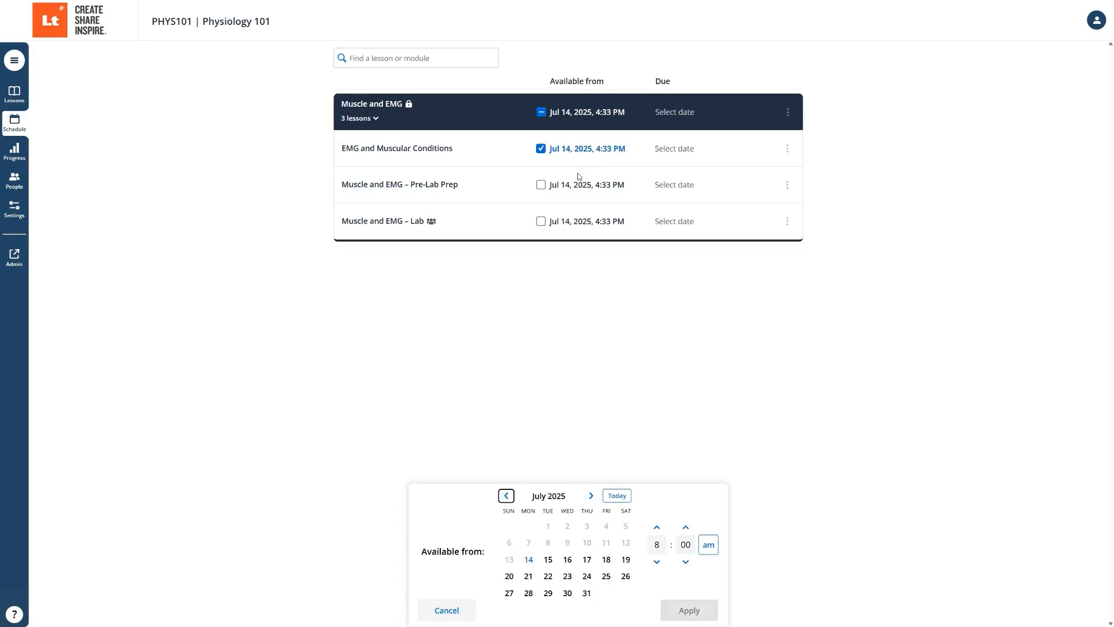
{"action": "left_click", "coordinate": [567, 559]}
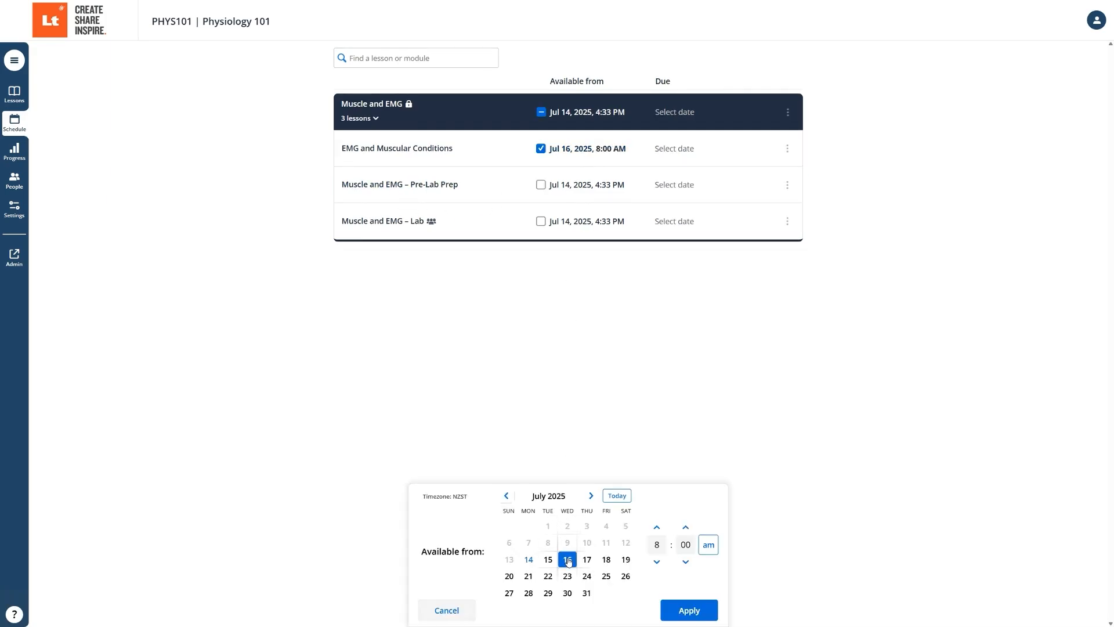
{"action": "left_click", "coordinate": [687, 609]}
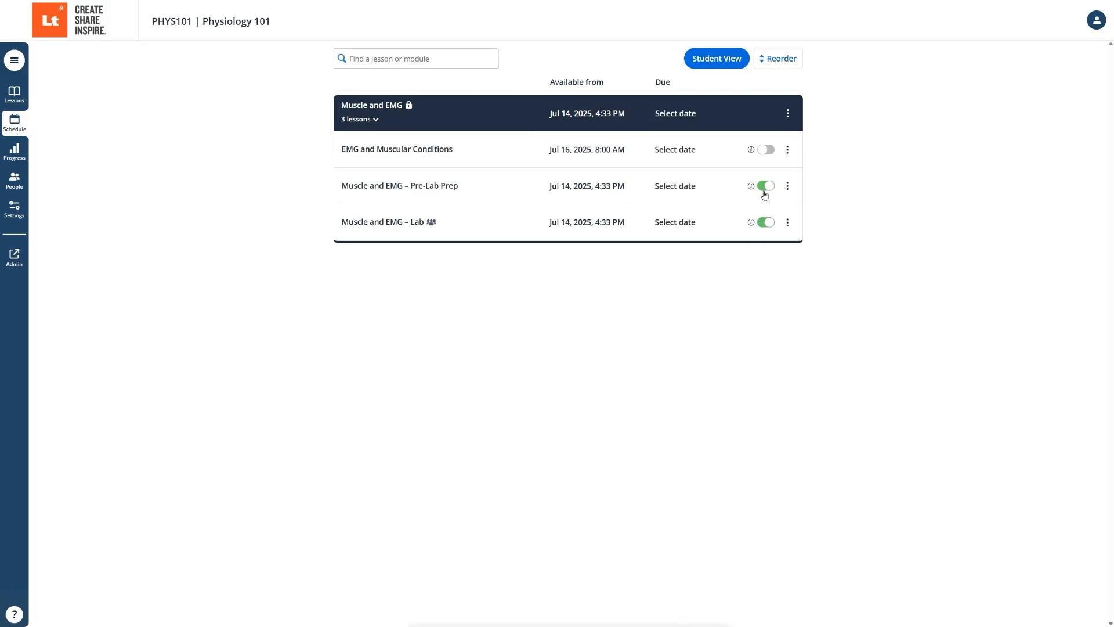
Switch off availability of the Pre-Lab Prep and Lab lessons, and switch all three Muscle and EMG lessons back on.
{"action": "left_click", "coordinate": [765, 188]}
{"action": "left_click", "coordinate": [766, 224]}
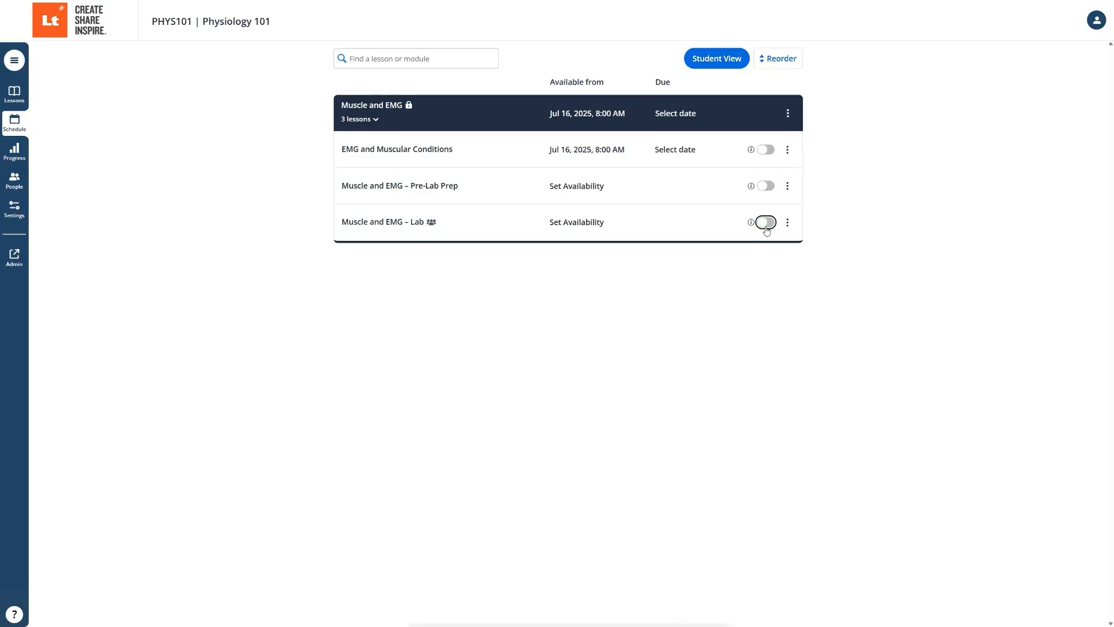
{"action": "left_click", "coordinate": [766, 149]}
{"action": "left_click", "coordinate": [766, 186]}
{"action": "left_click", "coordinate": [766, 222]}
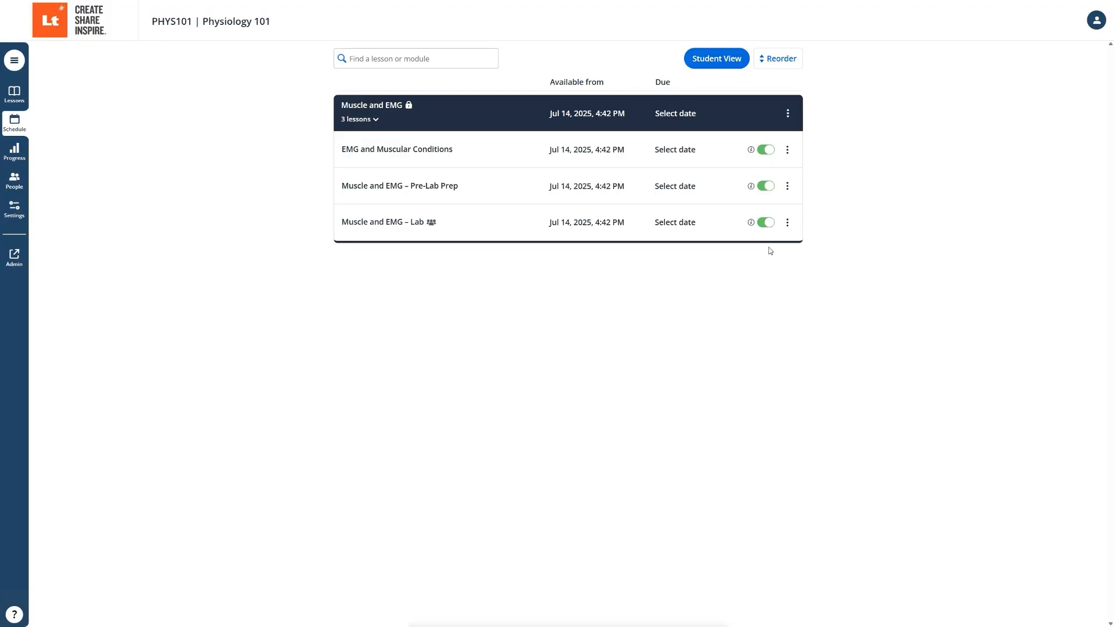
View the course as a student and open the locked Muscle and EMG – Pre-Lab Prep lesson at its Quick check page.
{"action": "left_click", "coordinate": [714, 69]}
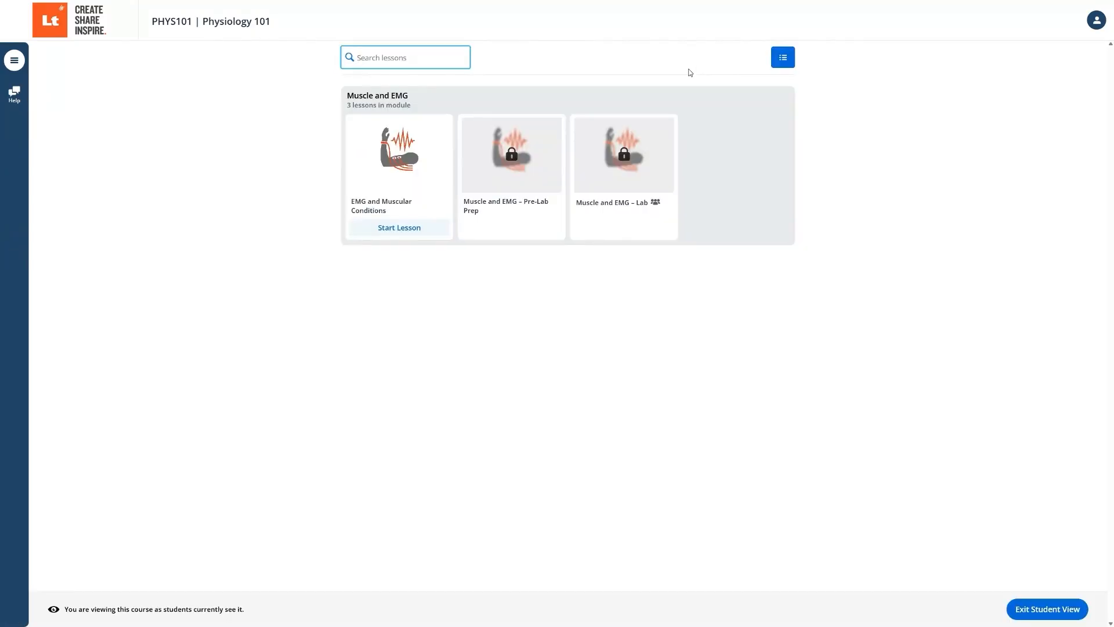
{"action": "left_click", "coordinate": [523, 154]}
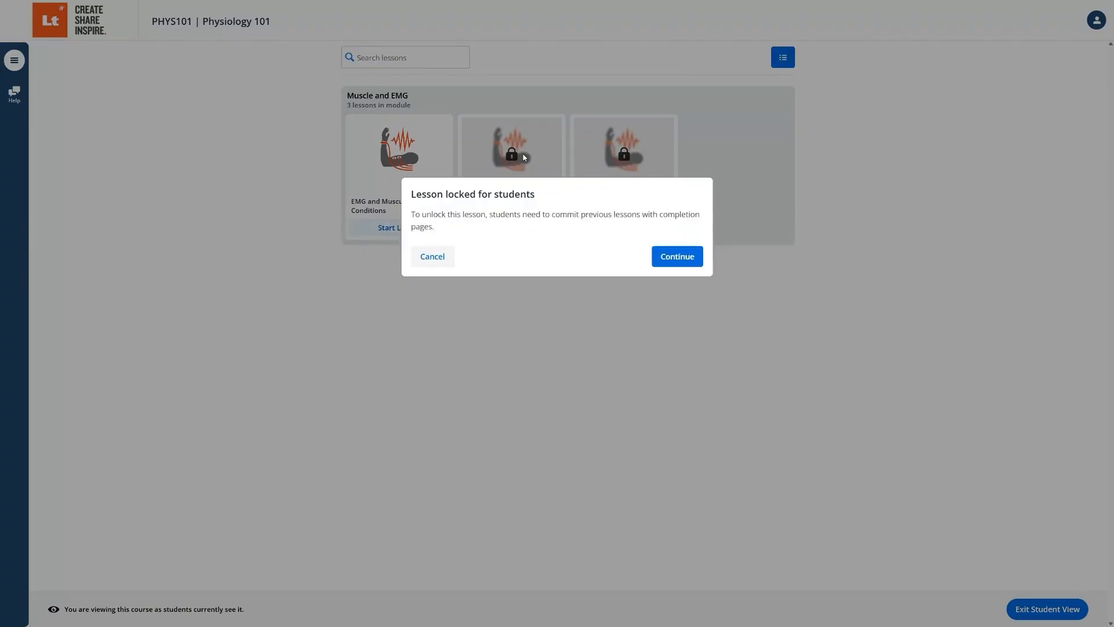
{"action": "left_click", "coordinate": [667, 262]}
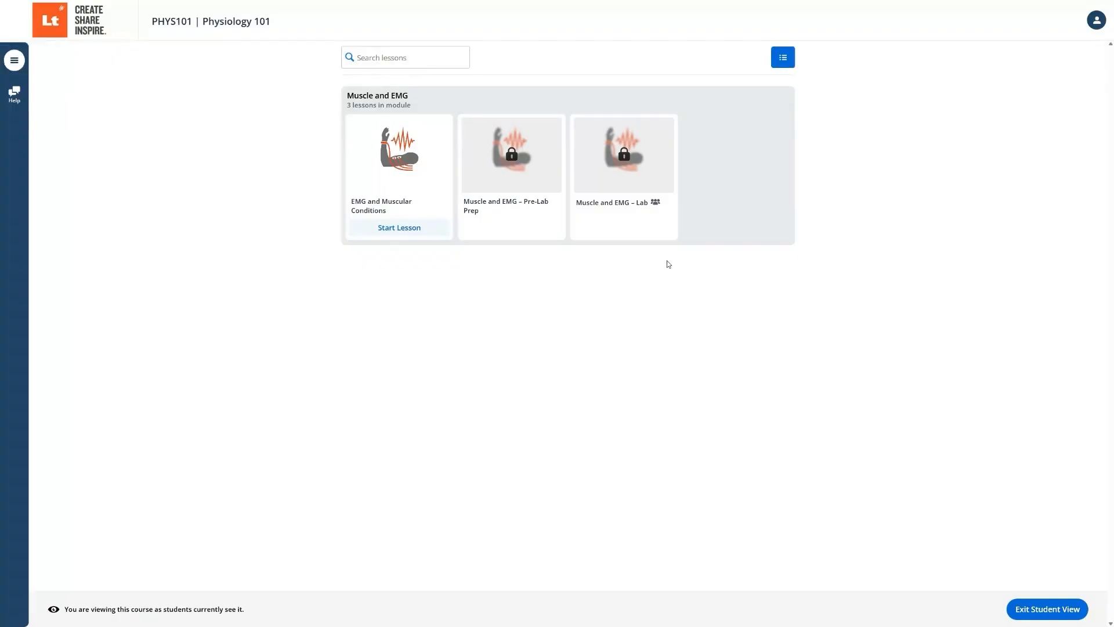
{"action": "left_click", "coordinate": [409, 229]}
{"action": "left_click", "coordinate": [825, 317]}
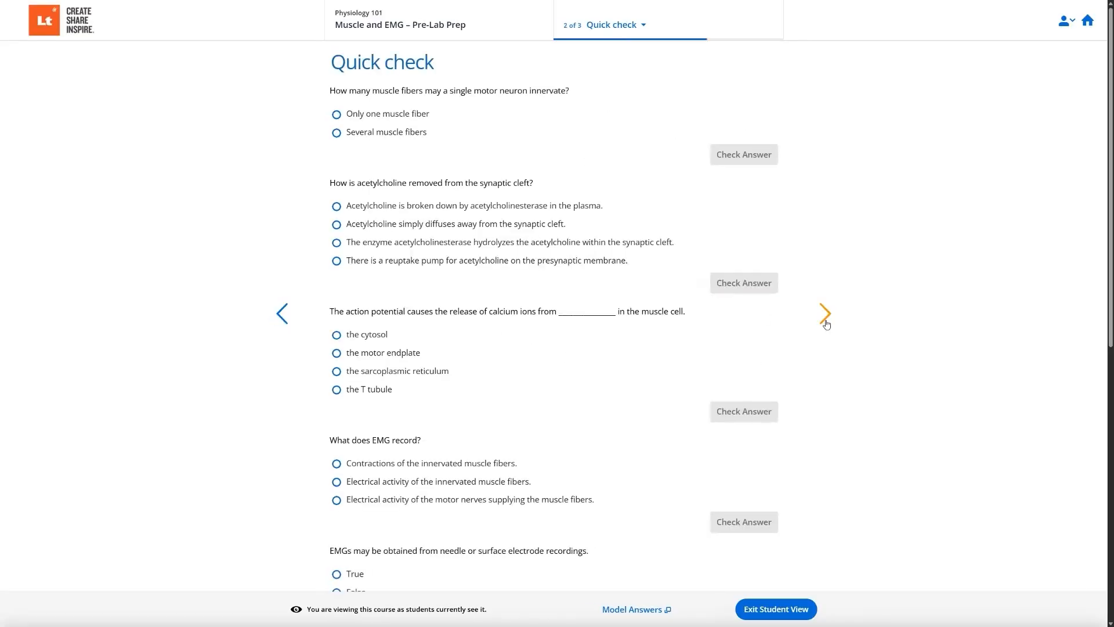
Answer the calcium ion release question with "the cytosol", check the answer, and exit the student view.
{"action": "left_click", "coordinate": [356, 337]}
{"action": "left_click", "coordinate": [726, 416]}
{"action": "left_click", "coordinate": [745, 480]}
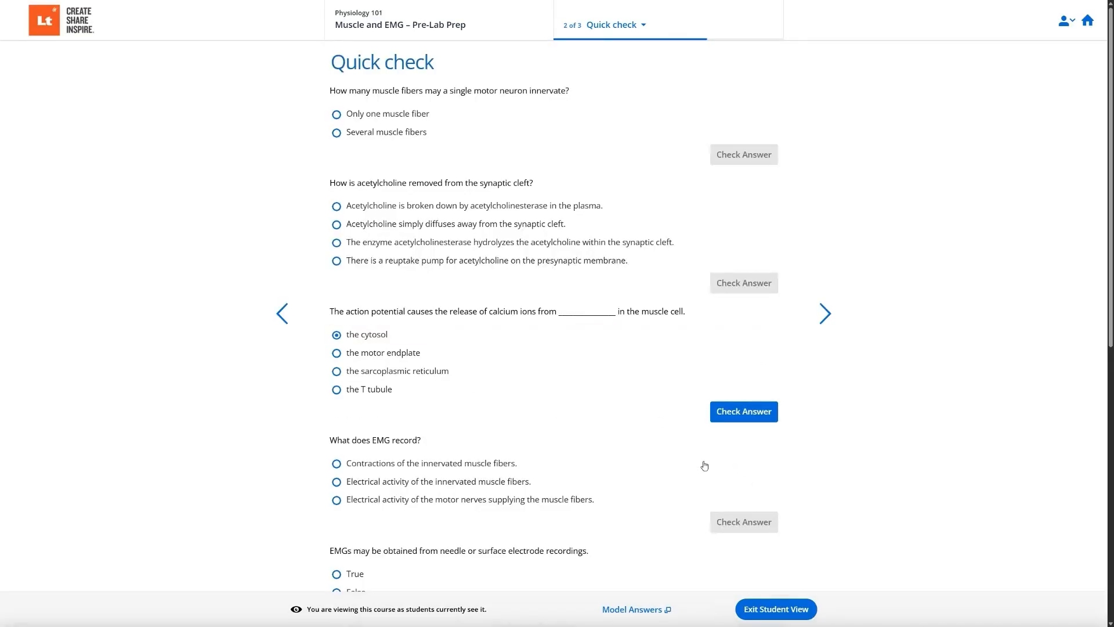
{"action": "left_click", "coordinate": [766, 609]}
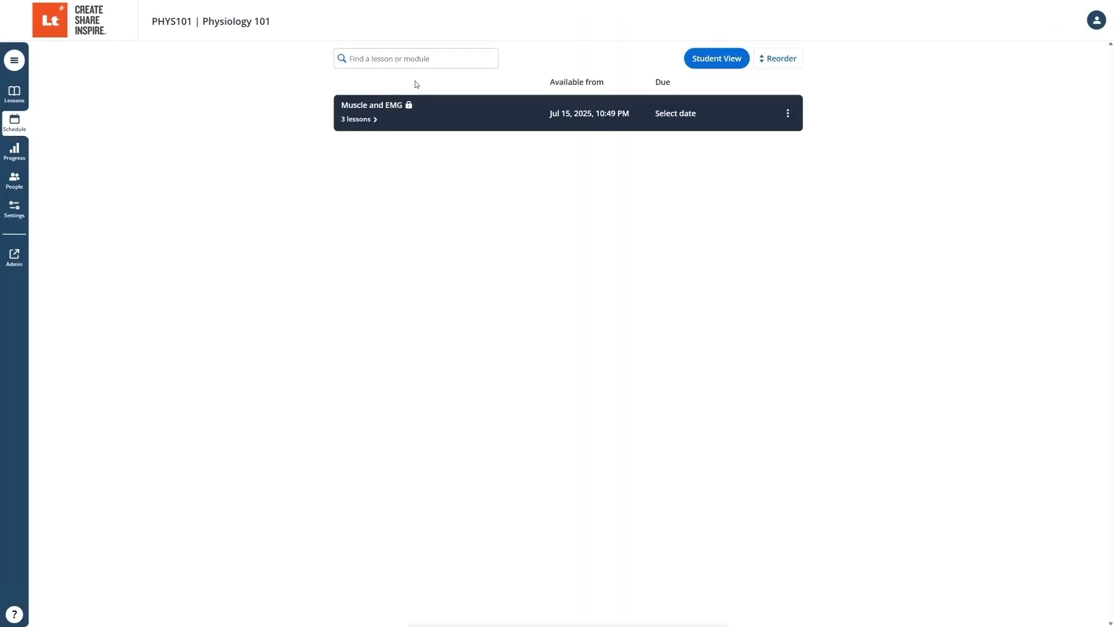
In the course progress, copy the list of students who have not started the EMG and Muscular Conditions lesson.
{"action": "left_click", "coordinate": [15, 152]}
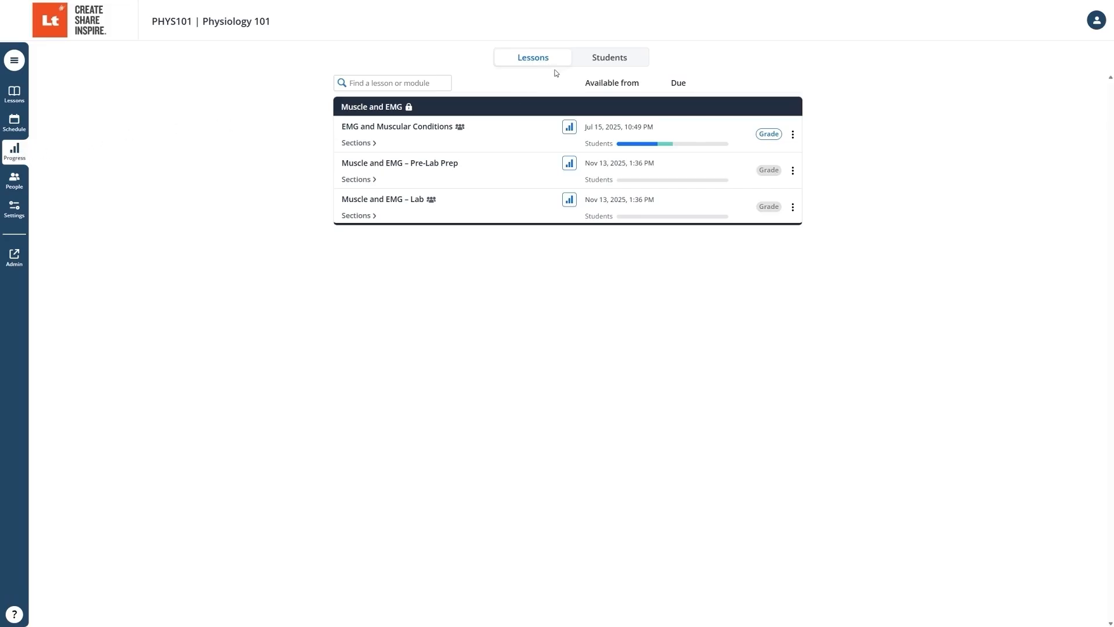
{"action": "mouse_move", "coordinate": [631, 147]}
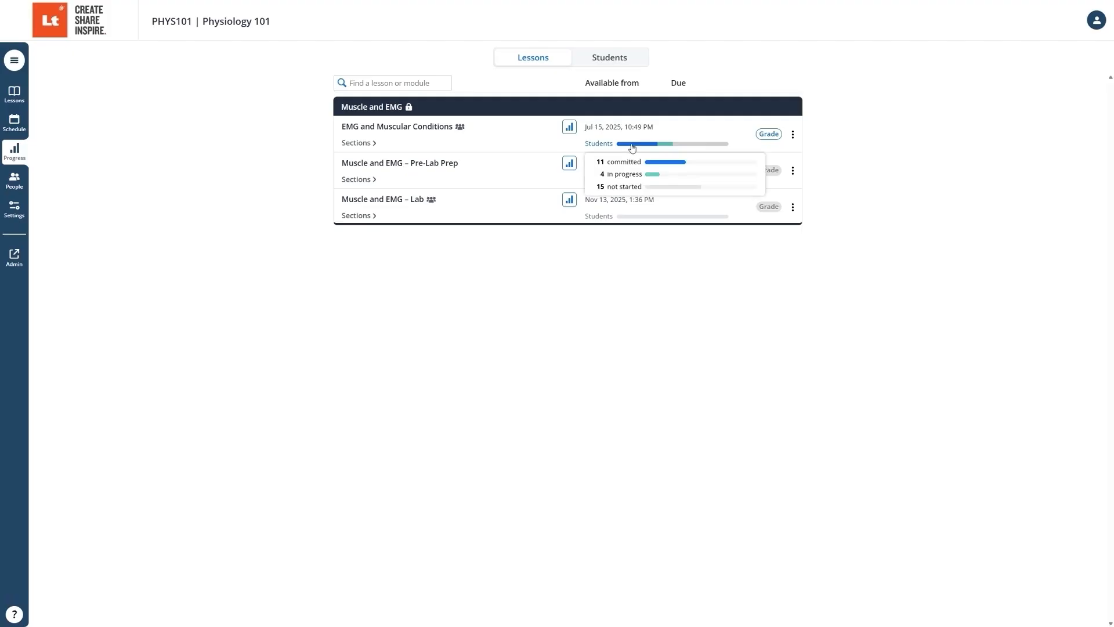
{"action": "left_click", "coordinate": [670, 188]}
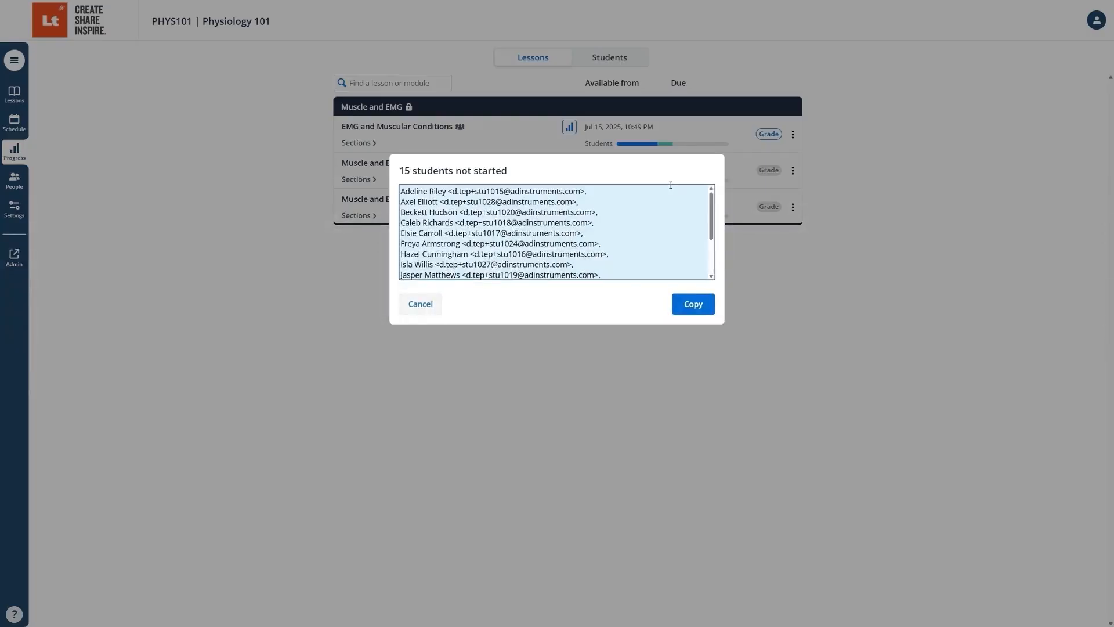
{"action": "left_click", "coordinate": [691, 304]}
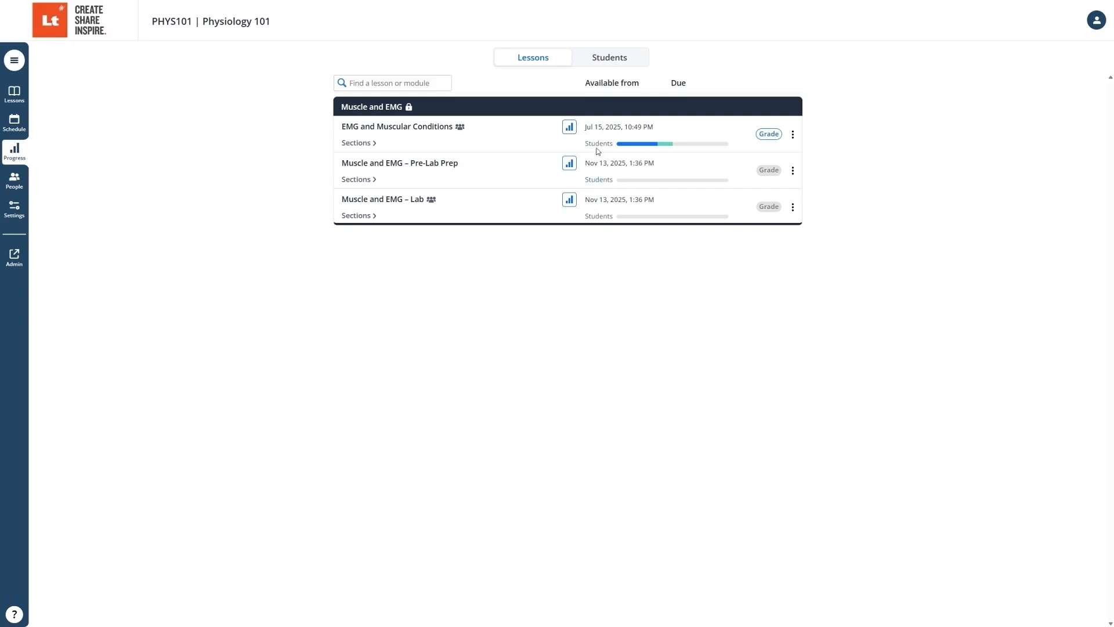
Examine the EMG and Muscular Conditions analytics, including the time-on-page graph and question attempts, and return to the progress overview.
{"action": "left_click", "coordinate": [570, 127]}
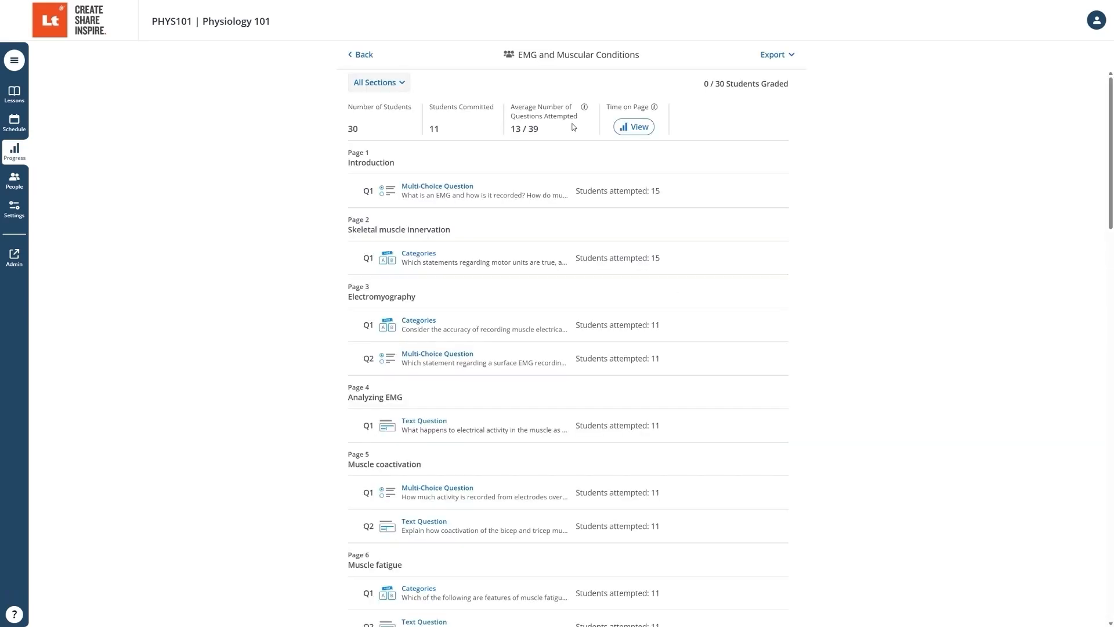
{"action": "left_click", "coordinate": [634, 128]}
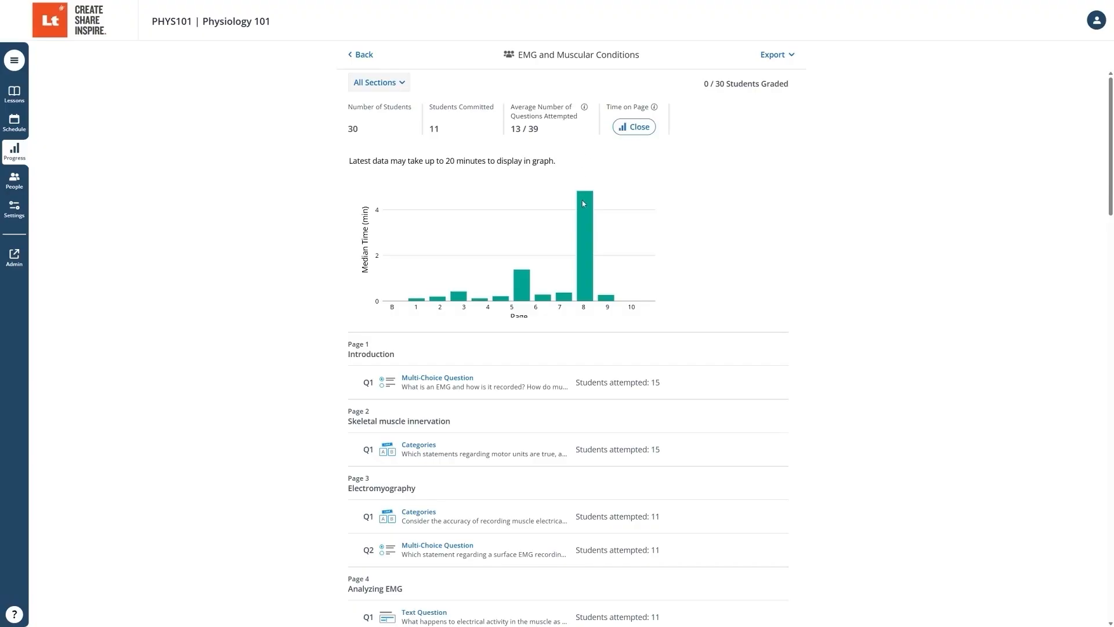
{"action": "scroll", "coordinate": [646, 387], "scroll_direction": "down", "scroll_amount": 8}
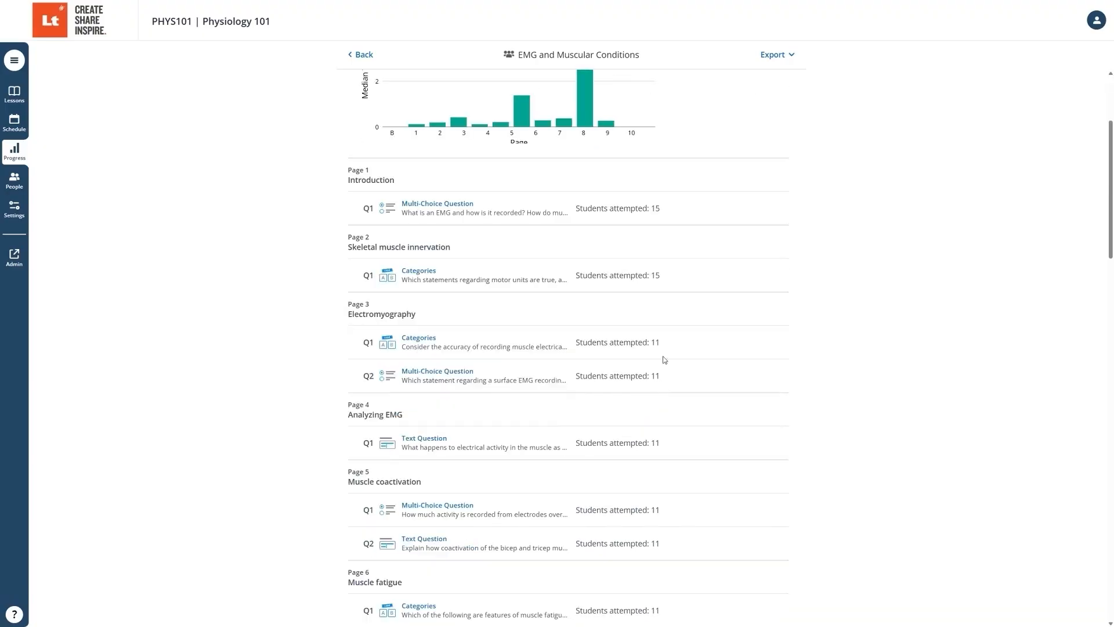
{"action": "scroll", "coordinate": [657, 418], "scroll_direction": "down", "scroll_amount": 20}
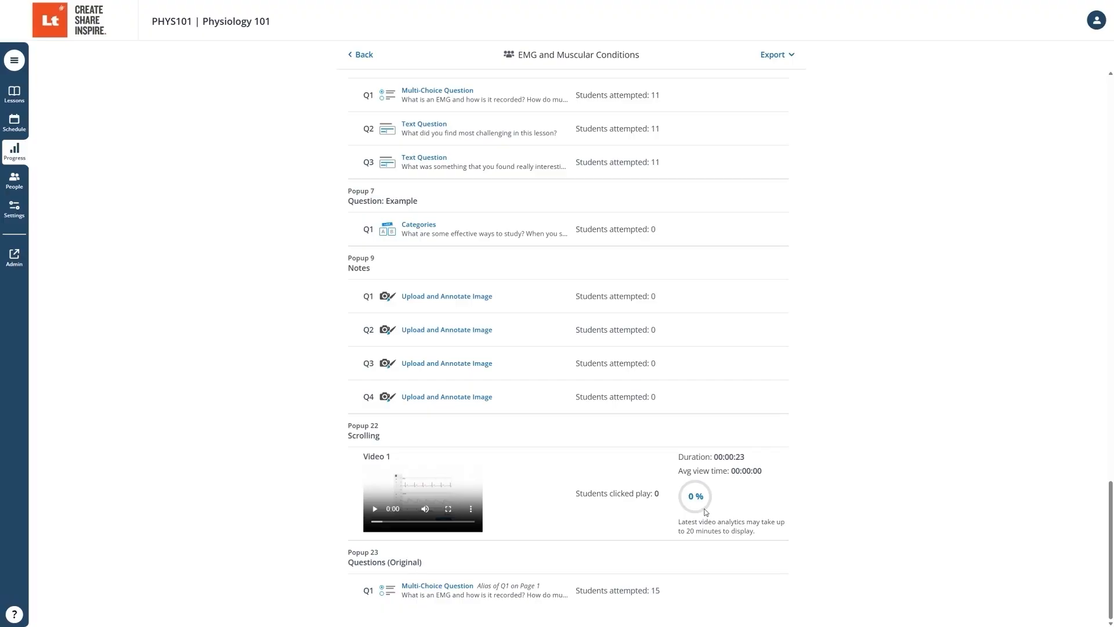
{"action": "left_click", "coordinate": [367, 55]}
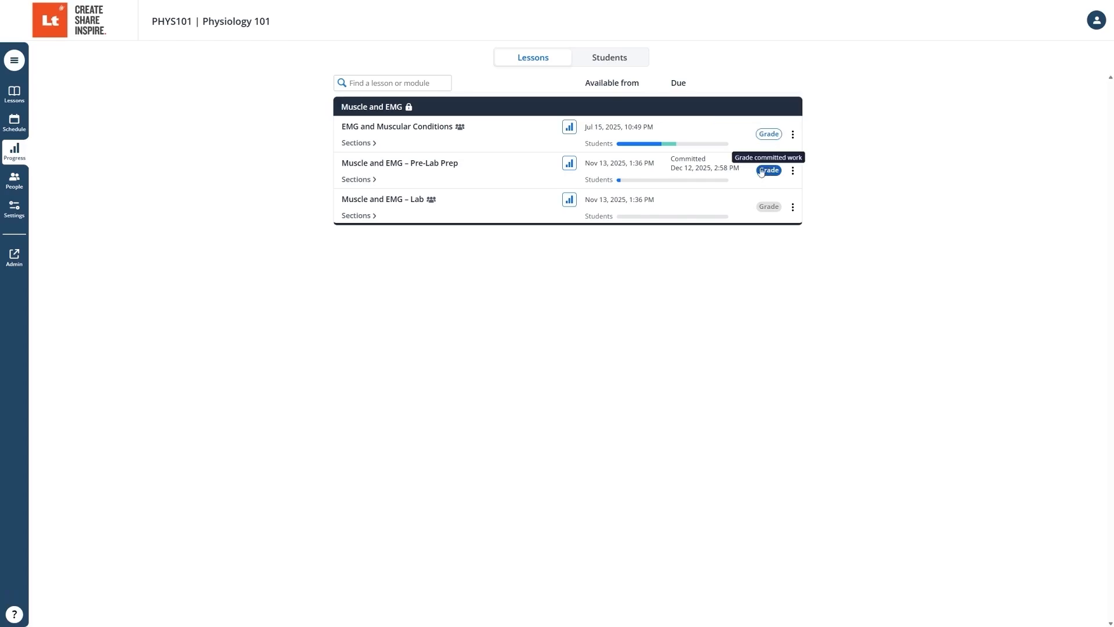
Open grading for the EMG and Muscular Conditions lesson and hide uncommitted students from the list.
{"action": "left_click", "coordinate": [765, 137]}
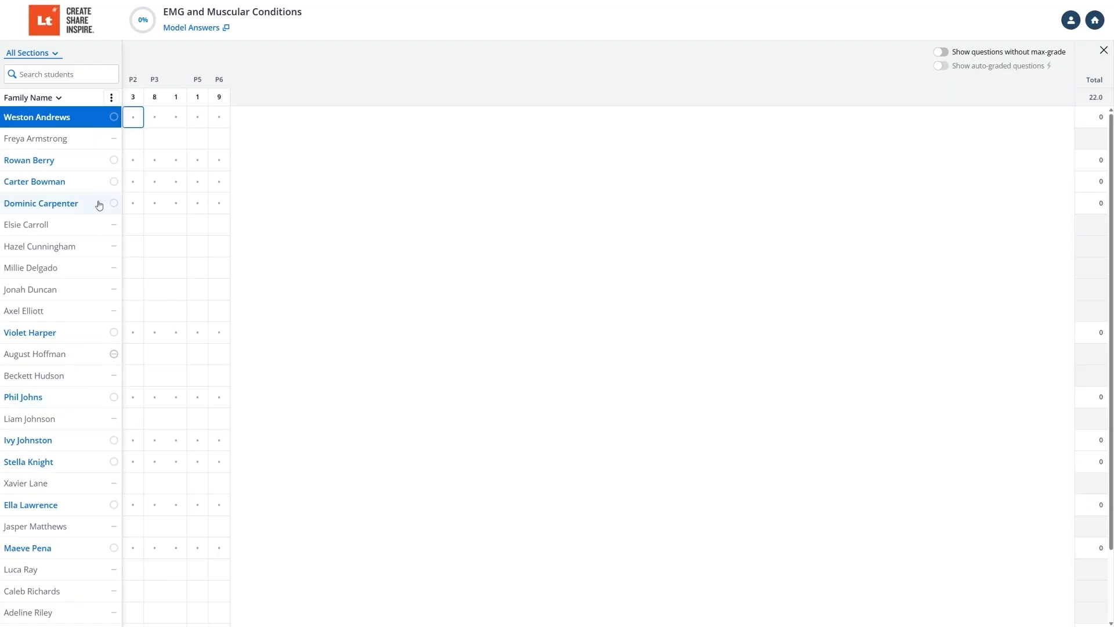
{"action": "left_click", "coordinate": [112, 98]}
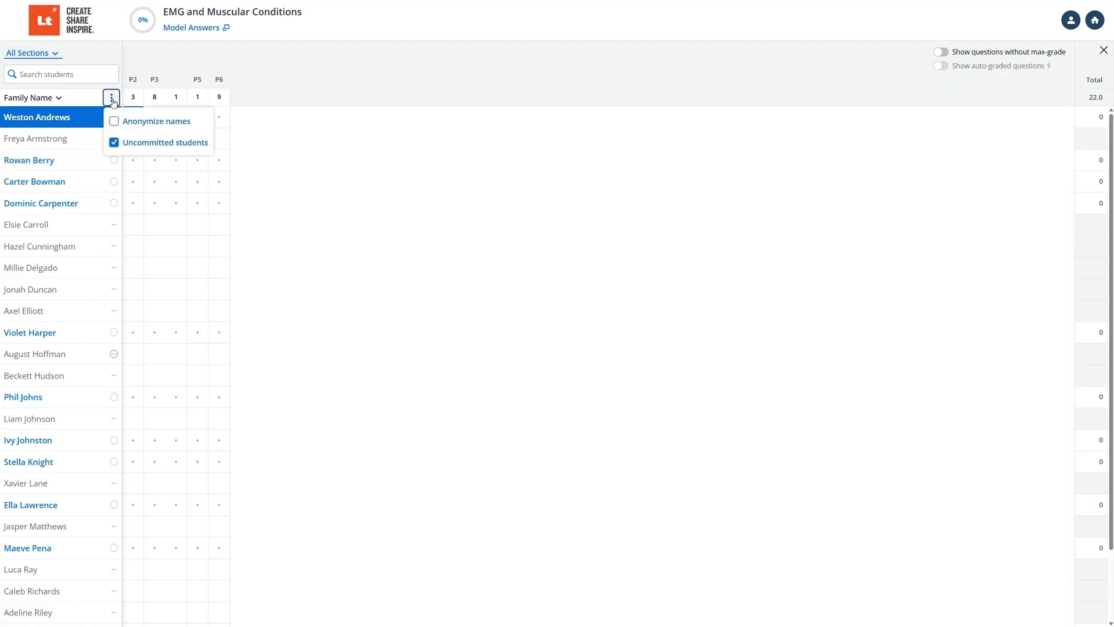
{"action": "left_click", "coordinate": [137, 145]}
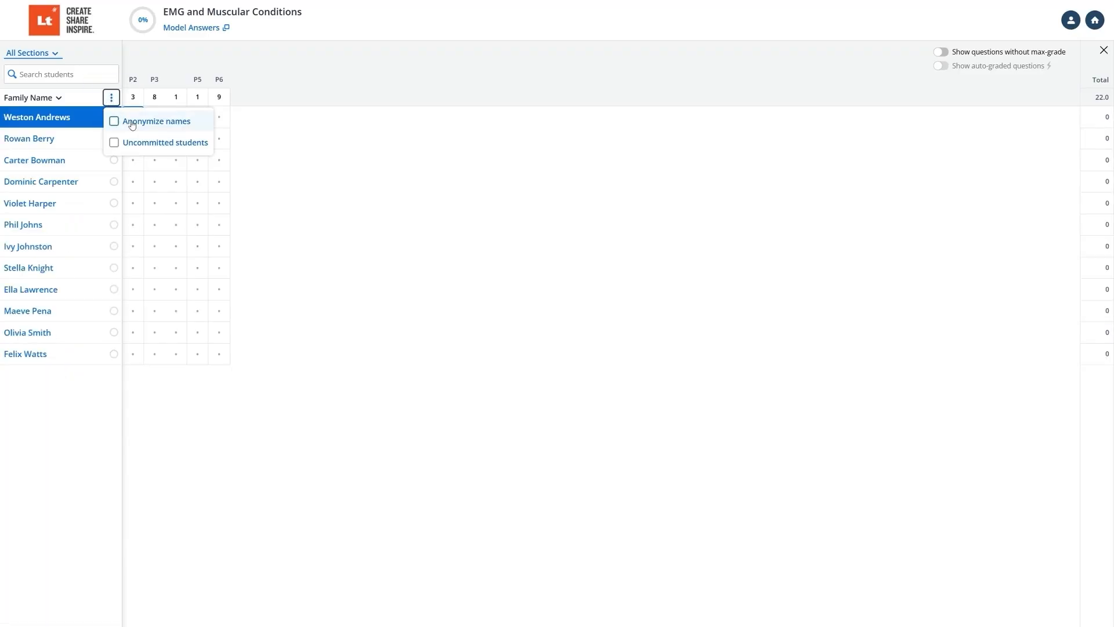
Anonymize the student names in the grading table and restore the real names.
{"action": "left_click", "coordinate": [133, 123]}
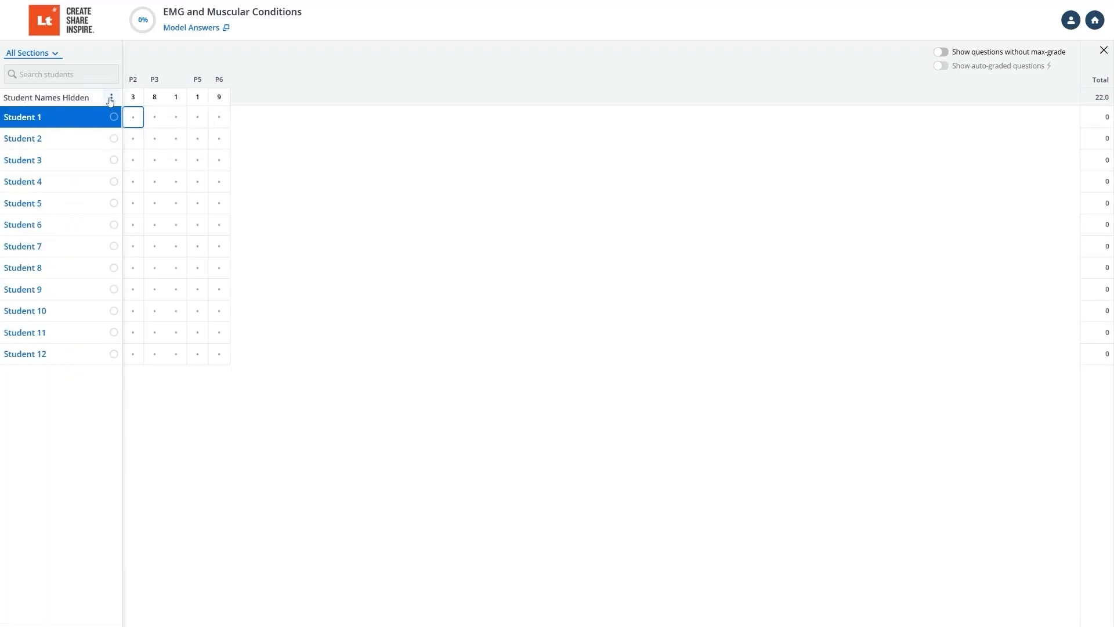
{"action": "left_click", "coordinate": [111, 98]}
{"action": "left_click", "coordinate": [125, 120]}
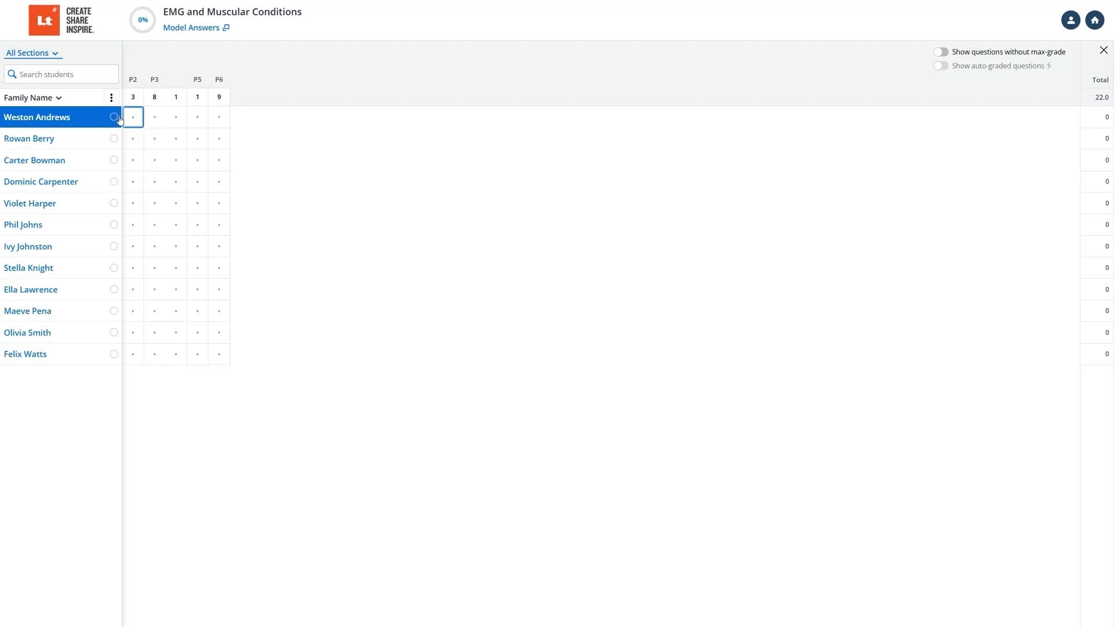
Limit grading to the Morning section with questions without max-grade shown, and open the second P6 question's maximum points setting, cancelling it.
{"action": "left_click", "coordinate": [56, 58]}
{"action": "left_click", "coordinate": [48, 98]}
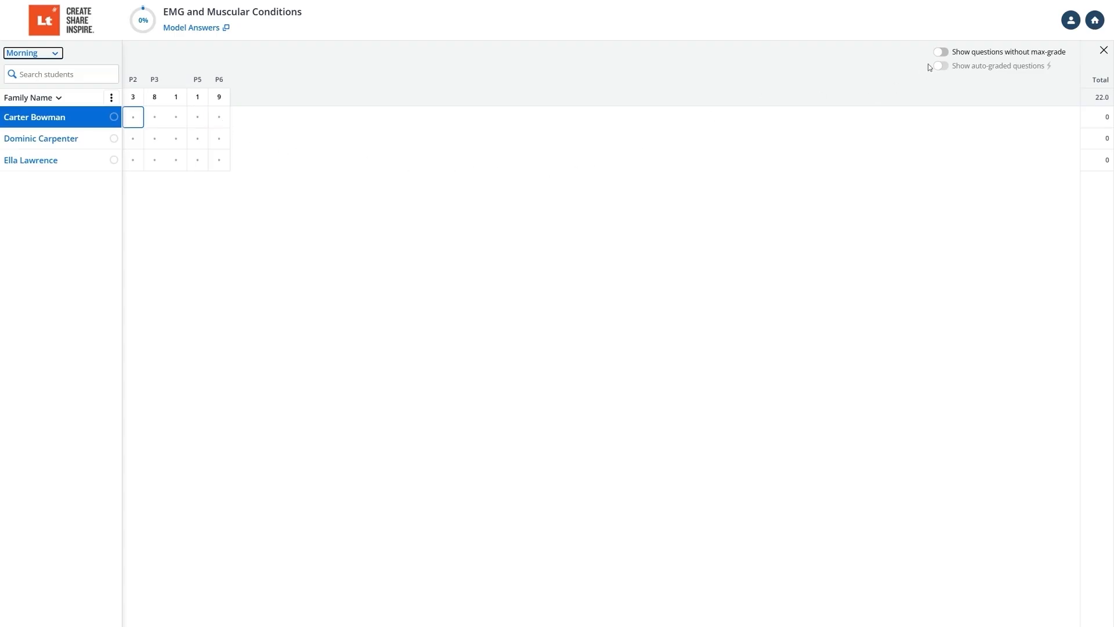
{"action": "left_click", "coordinate": [940, 53]}
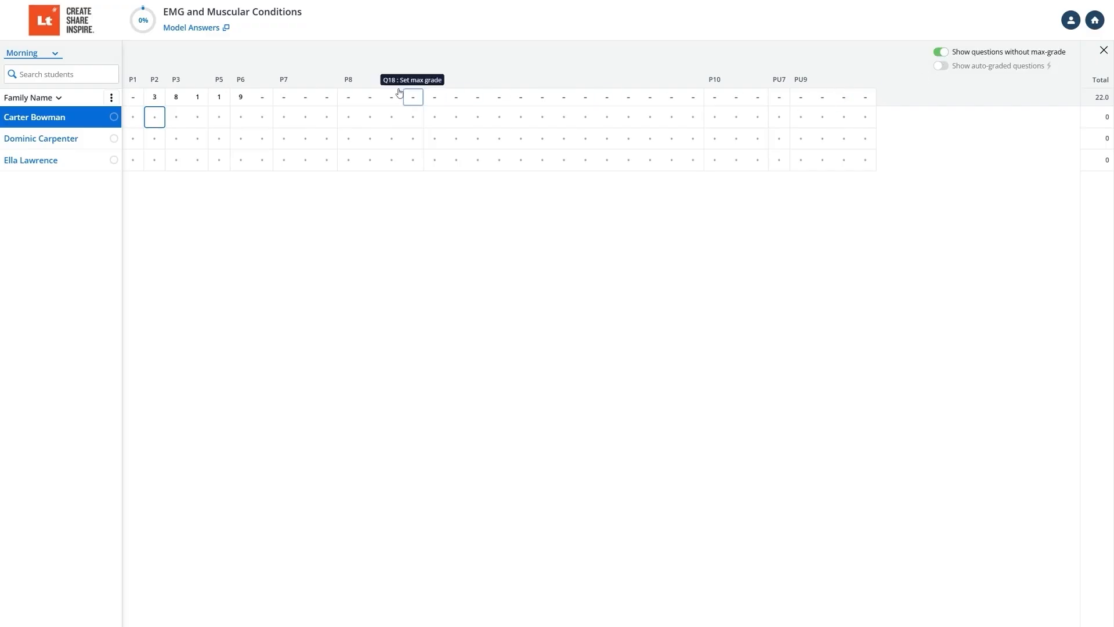
{"action": "left_click", "coordinate": [267, 100]}
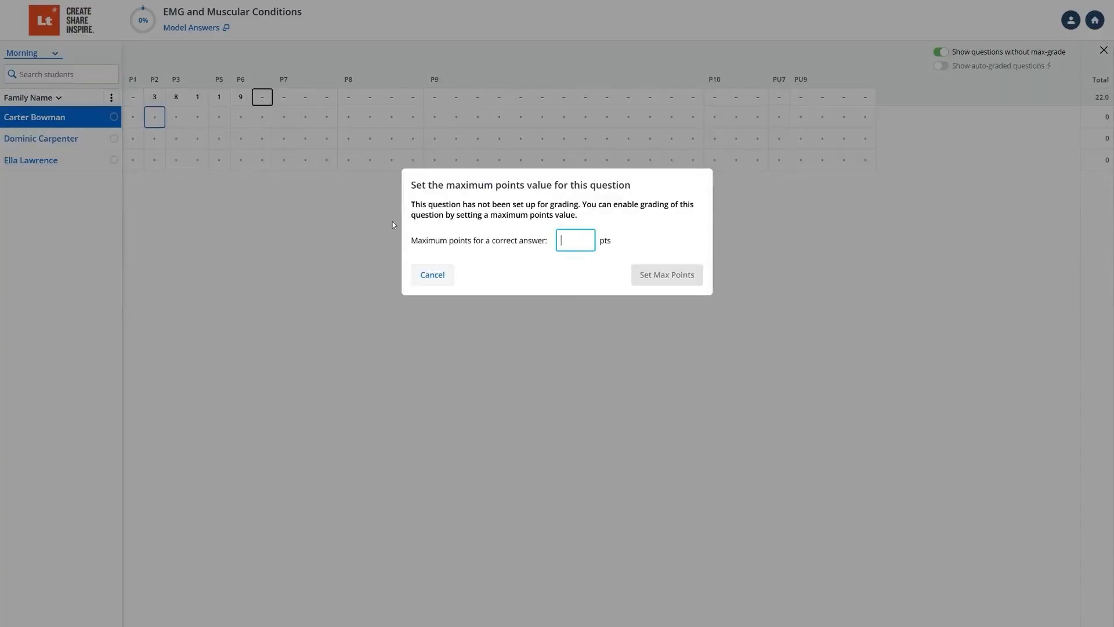
{"action": "left_click", "coordinate": [429, 275]}
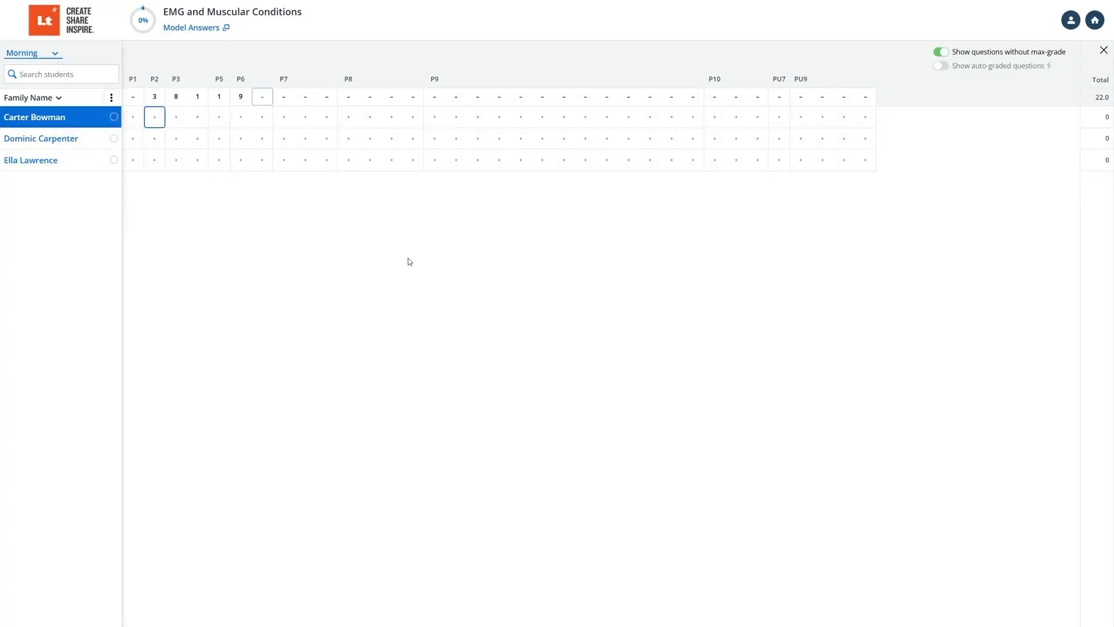
Open the first listed student's answer to the second Page 6 question and set the question's maximum points to 7.
{"action": "left_click", "coordinate": [263, 117]}
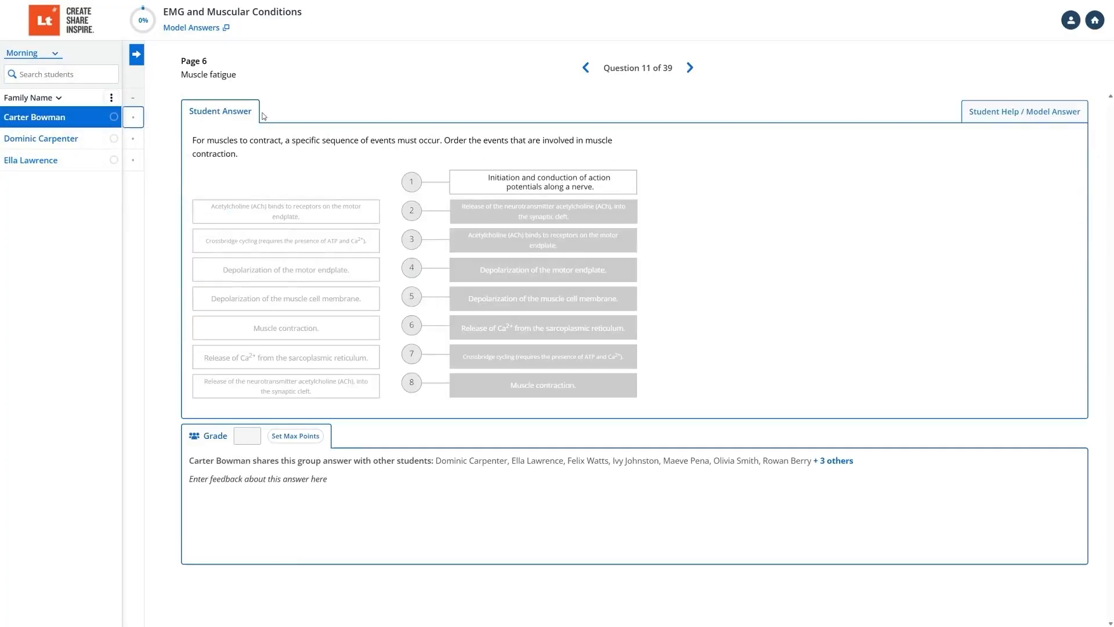
{"action": "left_click", "coordinate": [294, 435]}
{"action": "type", "text": "7"}
{"action": "left_click", "coordinate": [659, 276]}
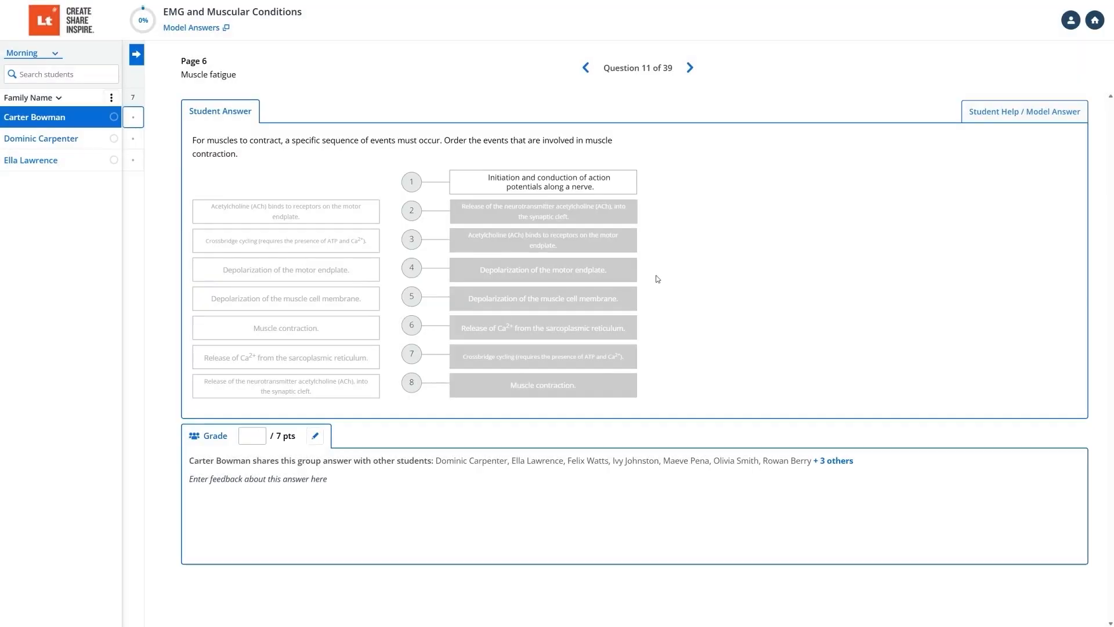
Award the group answer 7 points and enter the feedback "You are amazing! that was easy!".
{"action": "type", "text": "7"}
{"action": "left_click", "coordinate": [285, 486]}
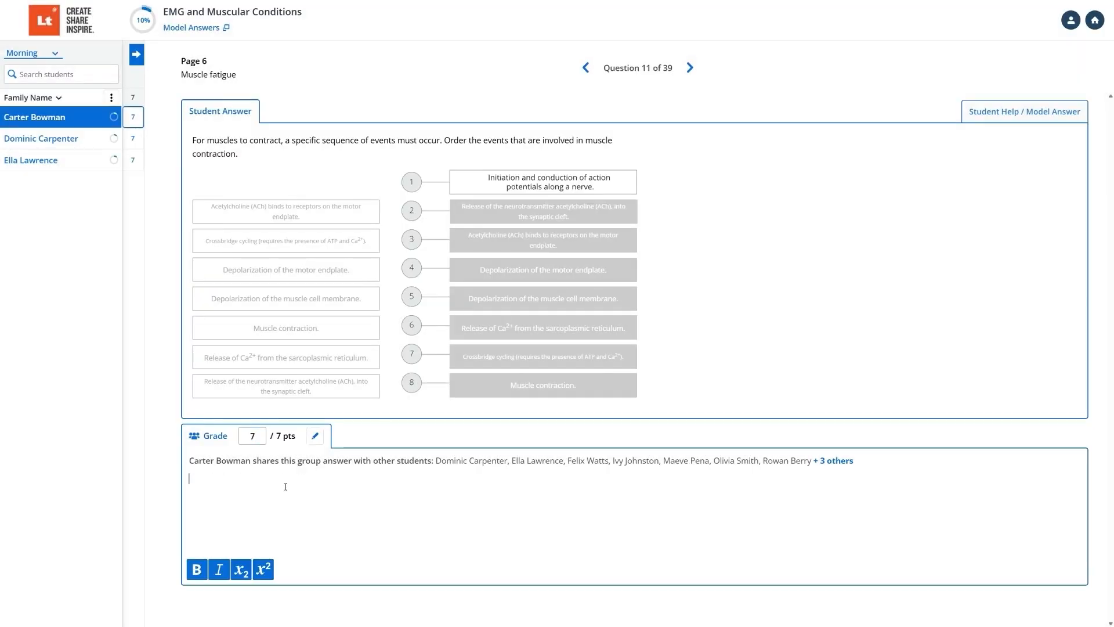
{"action": "type", "text": "You are amazing! that was easy!"}
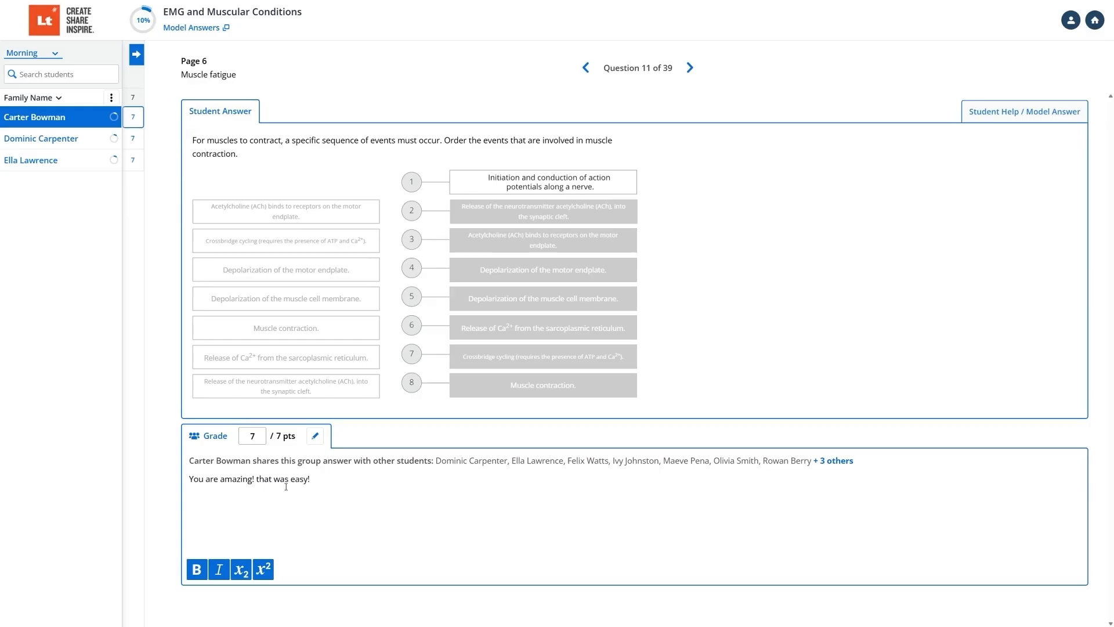
Return to course progress, view it by student, sort by the EMG and Muscular Conditions lesson and by total, and restore family-name order.
{"action": "left_click", "coordinate": [1094, 20]}
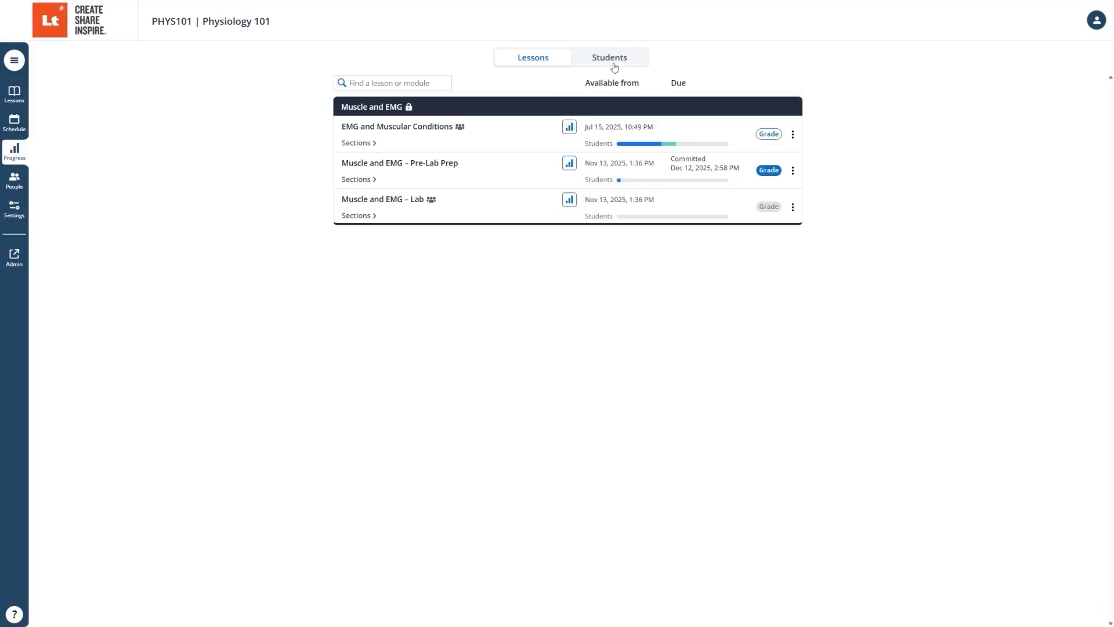
{"action": "left_click", "coordinate": [614, 67]}
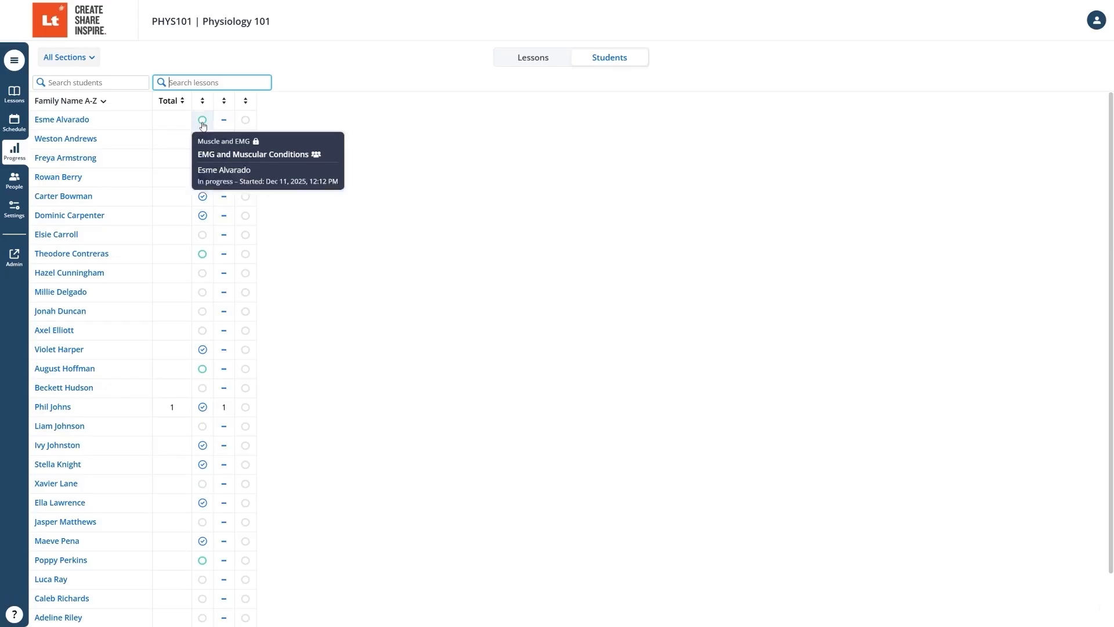
{"action": "left_click", "coordinate": [203, 102]}
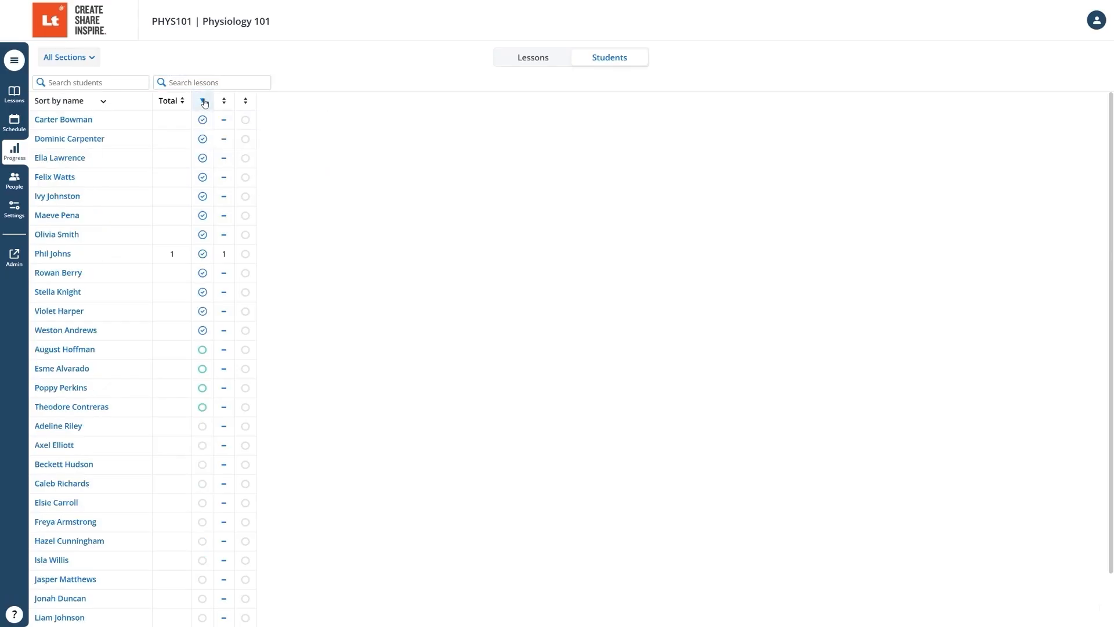
{"action": "left_click", "coordinate": [173, 102]}
{"action": "left_click", "coordinate": [84, 102]}
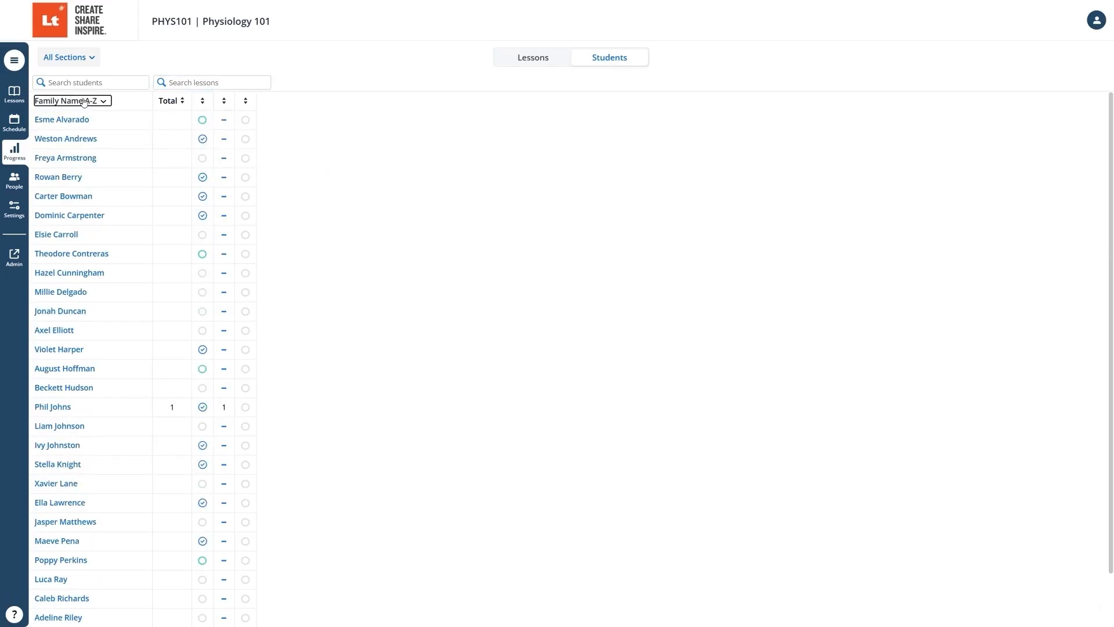
Filter the student progress table by the Morning section, a student's first name and the EMG and Muscular Conditions lesson.
{"action": "left_click", "coordinate": [85, 58]}
{"action": "left_click", "coordinate": [75, 104]}
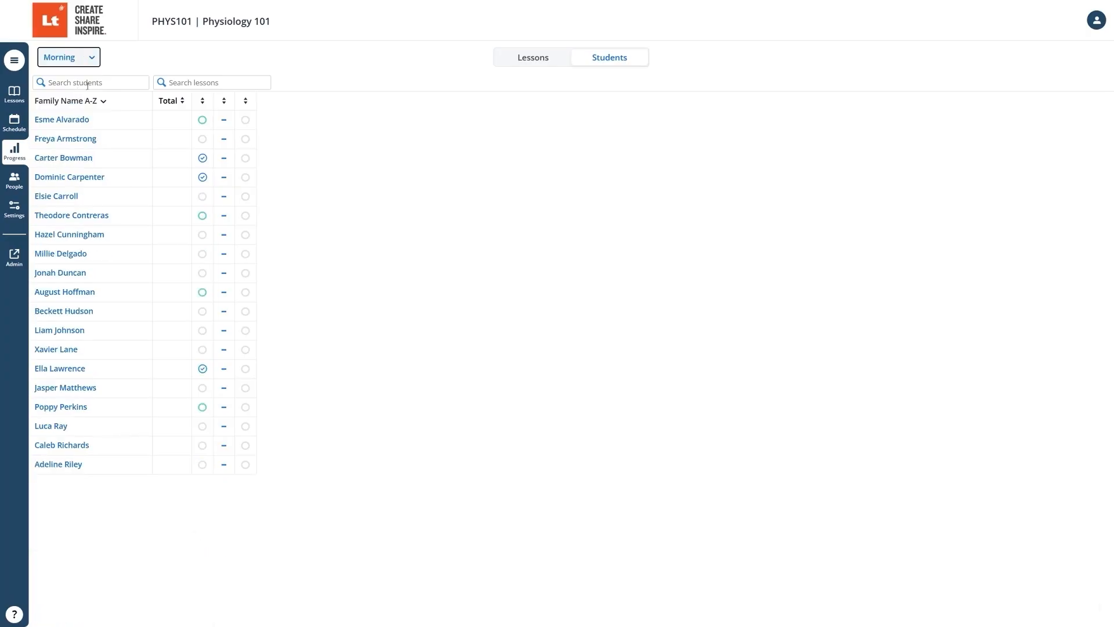
{"action": "left_click", "coordinate": [87, 82]}
{"action": "type", "text": "carter"}
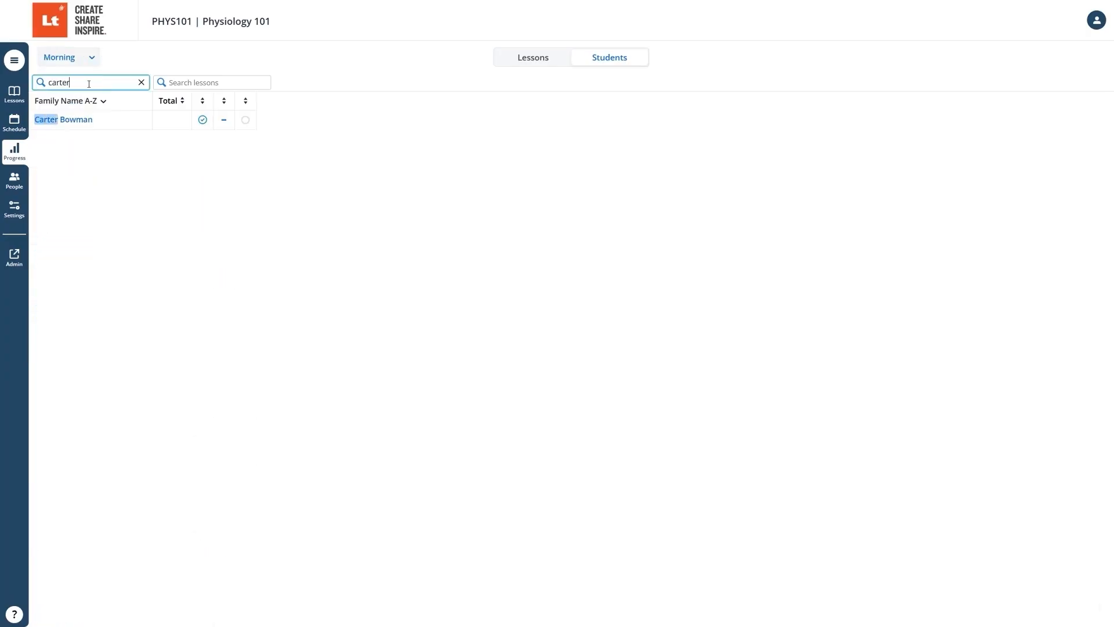
{"action": "left_click", "coordinate": [163, 82]}
{"action": "type", "text": "em"}
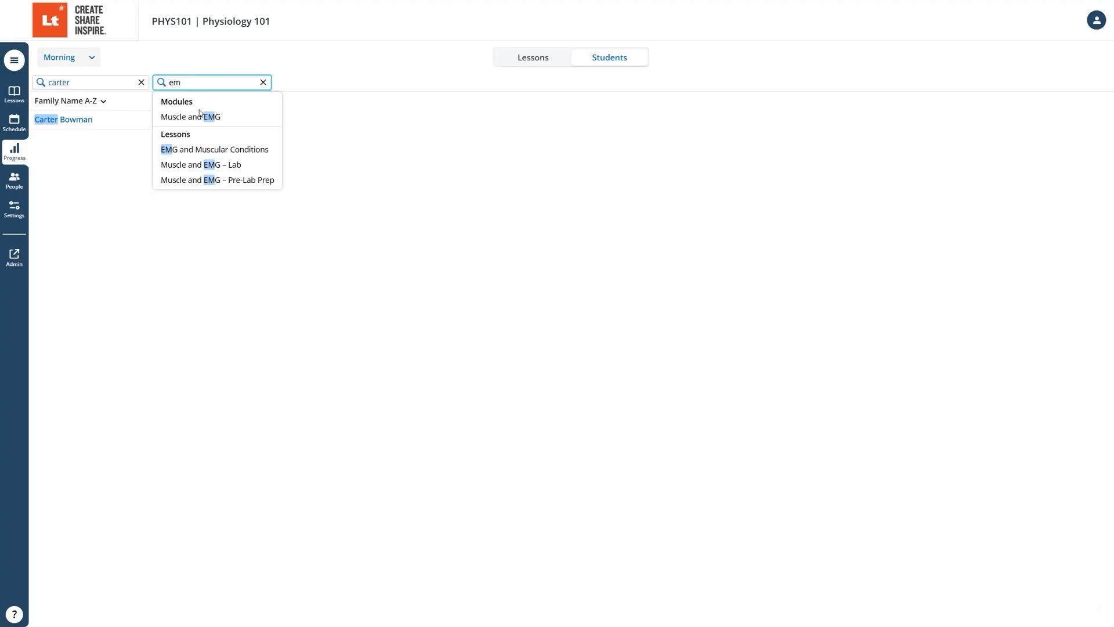
{"action": "left_click", "coordinate": [203, 150]}
Clear the student and lesson searches and view the first student's EMG and Muscular Conditions details and the second student's Pre-Lab Prep details.
{"action": "left_click", "coordinate": [141, 83]}
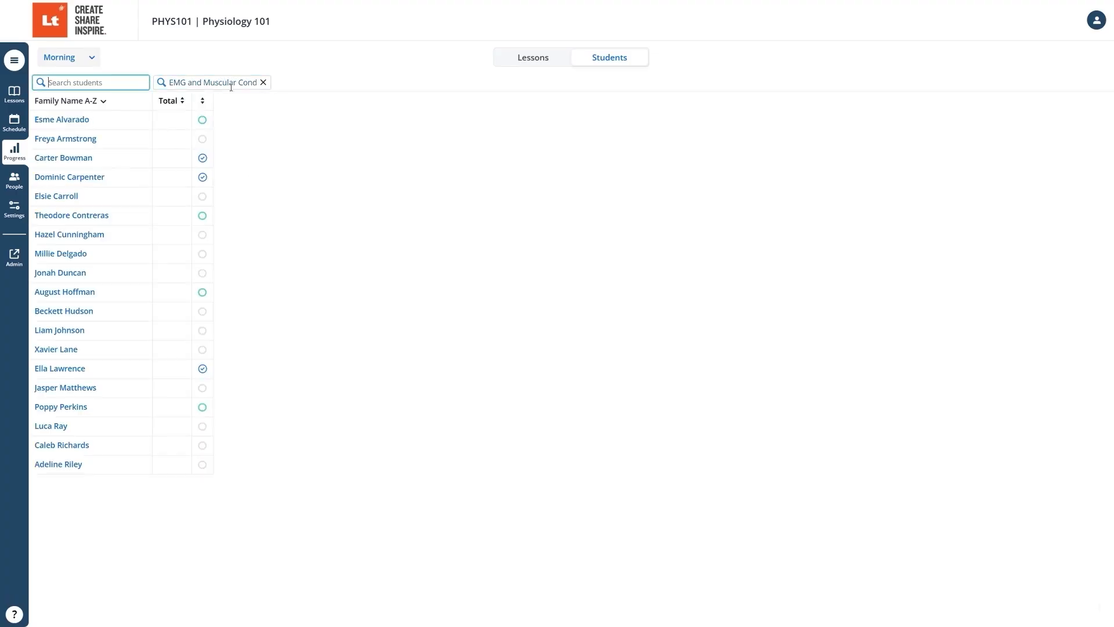
{"action": "left_click", "coordinate": [263, 82]}
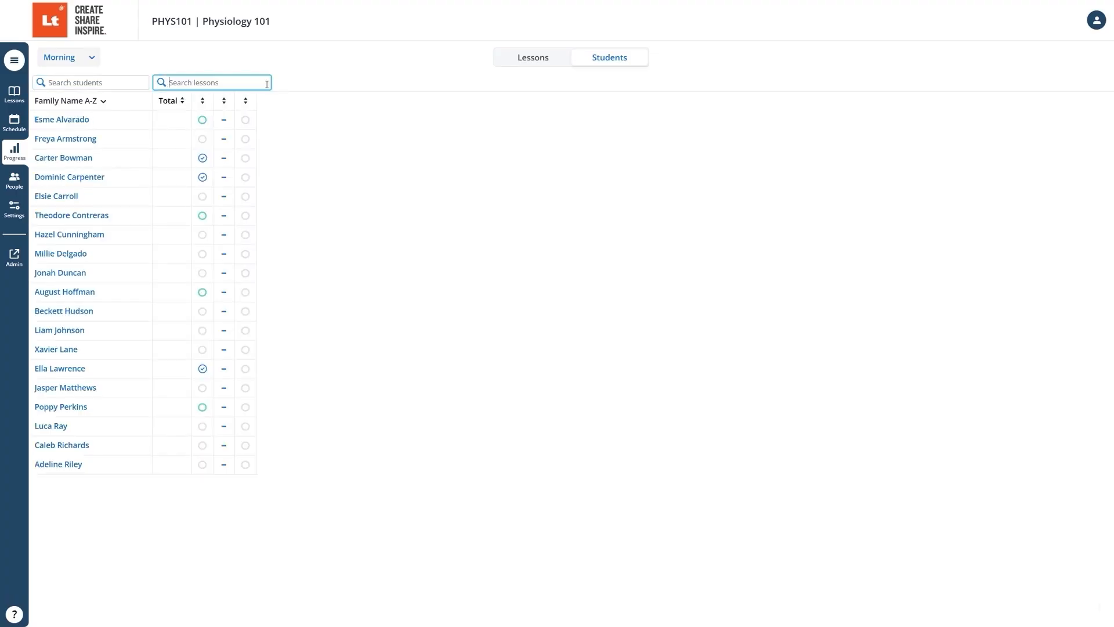
{"action": "left_click", "coordinate": [203, 119]}
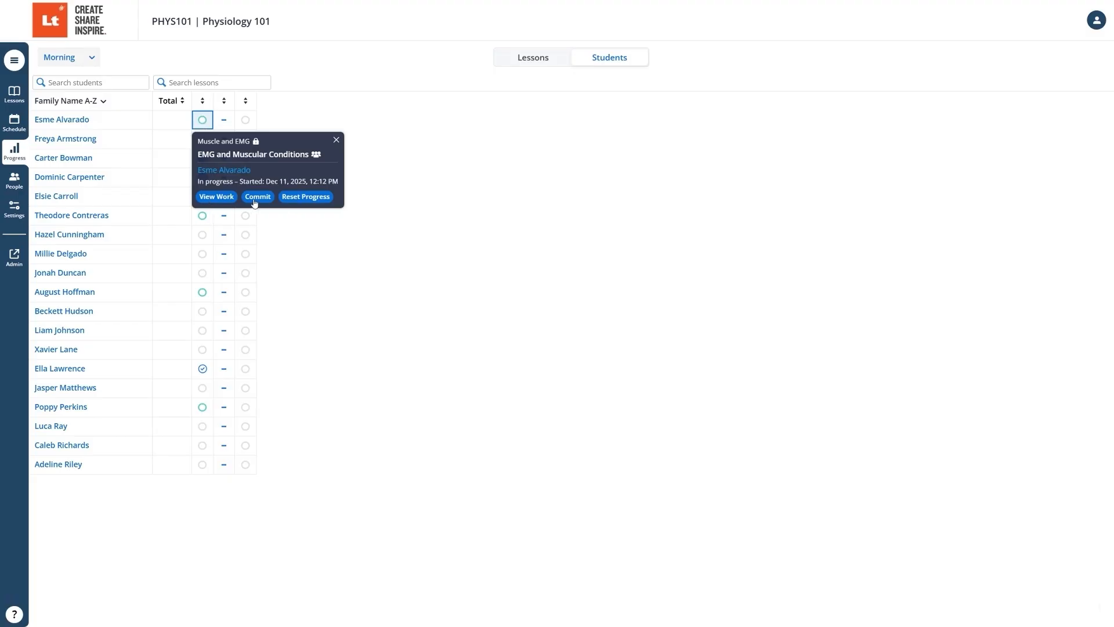
{"action": "left_click", "coordinate": [223, 139]}
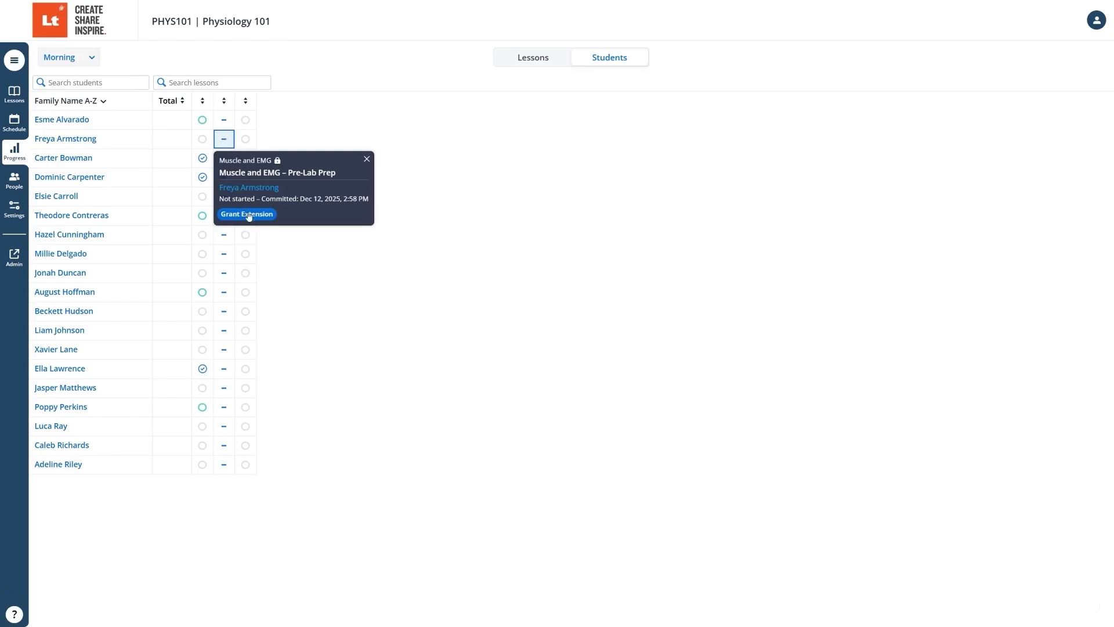
{"action": "left_click", "coordinate": [367, 159]}
Go to the course's lessons, look through the Essentials in the Feature Guide down to Settings, and close the guide.
{"action": "left_click", "coordinate": [15, 94]}
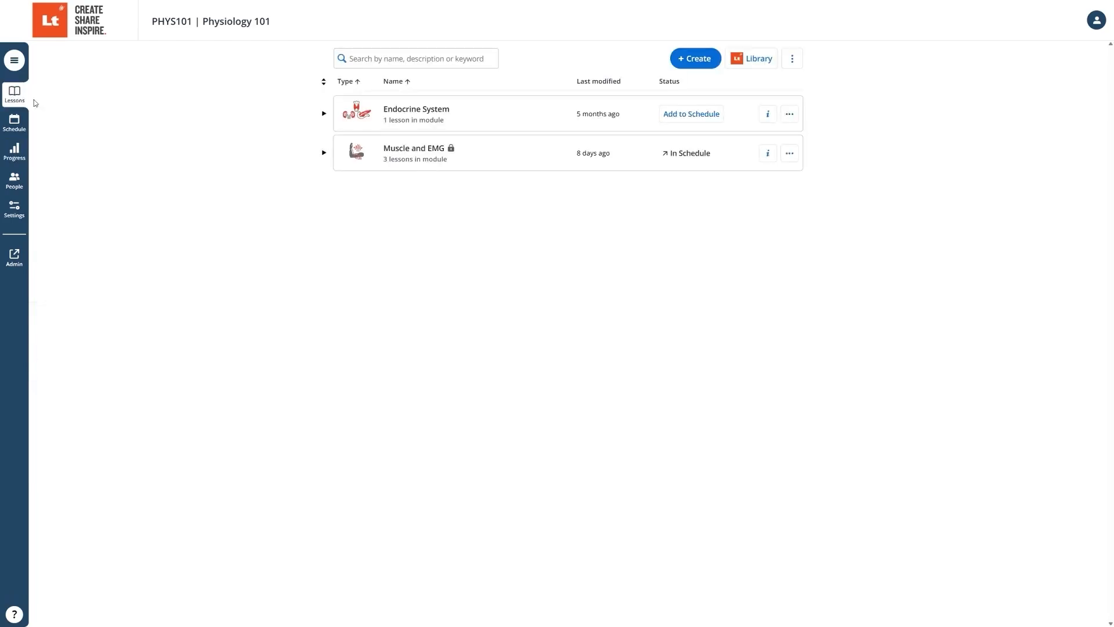
{"action": "left_click", "coordinate": [14, 614]}
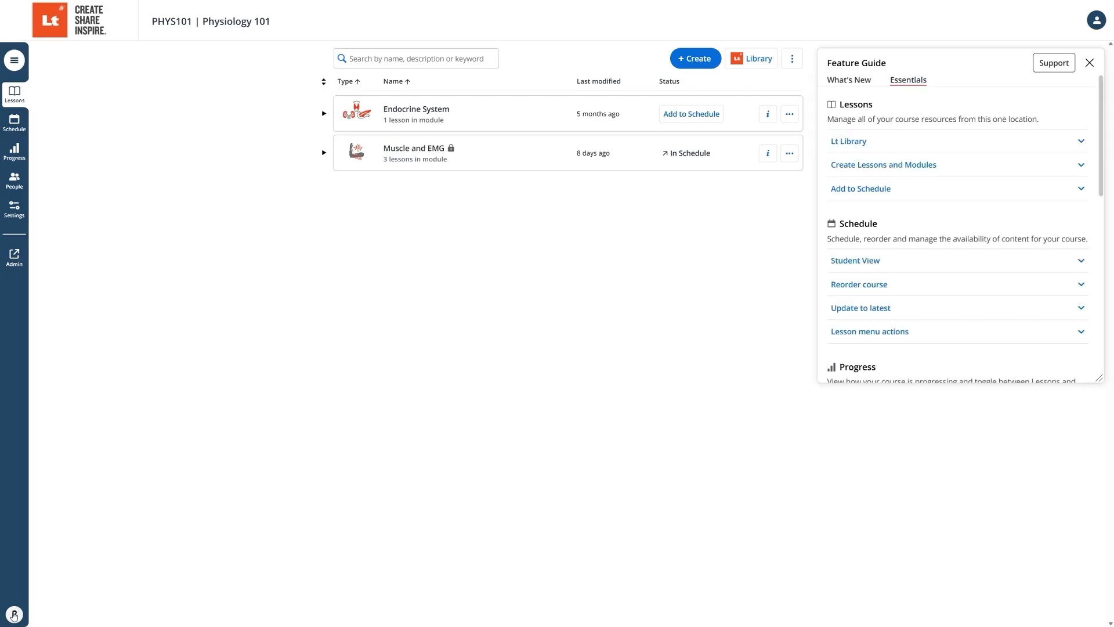
{"action": "scroll", "coordinate": [934, 150], "scroll_direction": "down", "scroll_amount": 8}
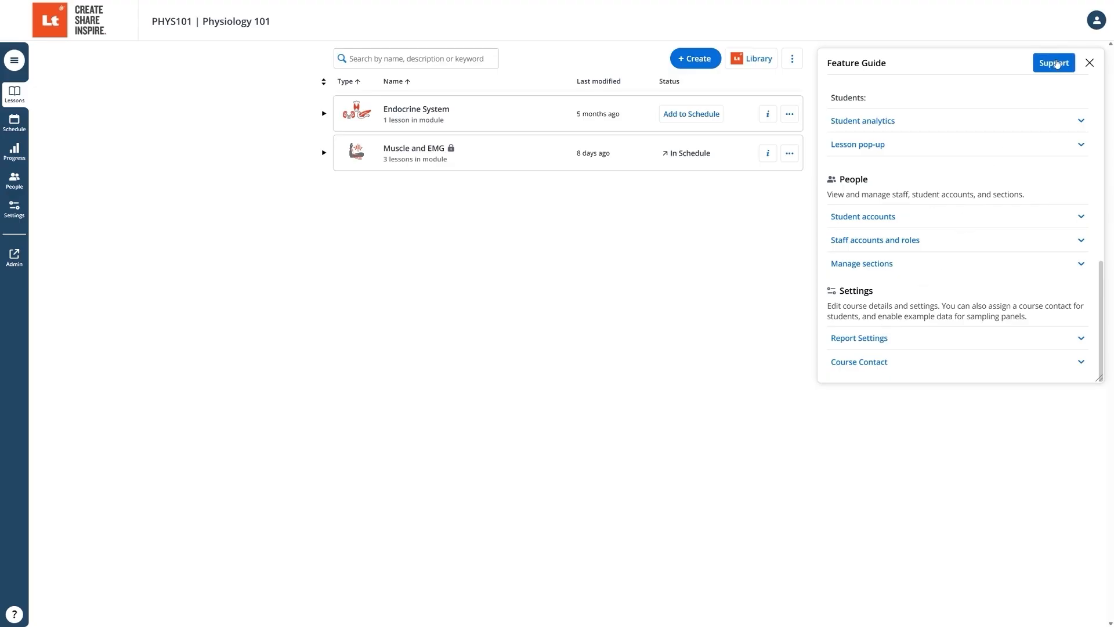
{"action": "left_click", "coordinate": [1089, 62]}
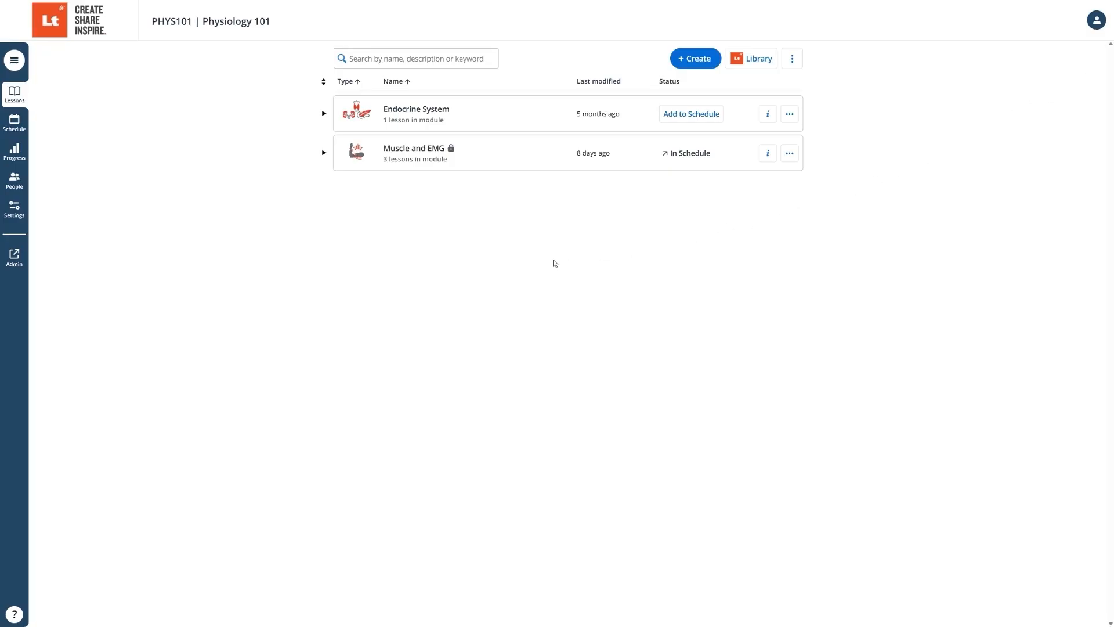